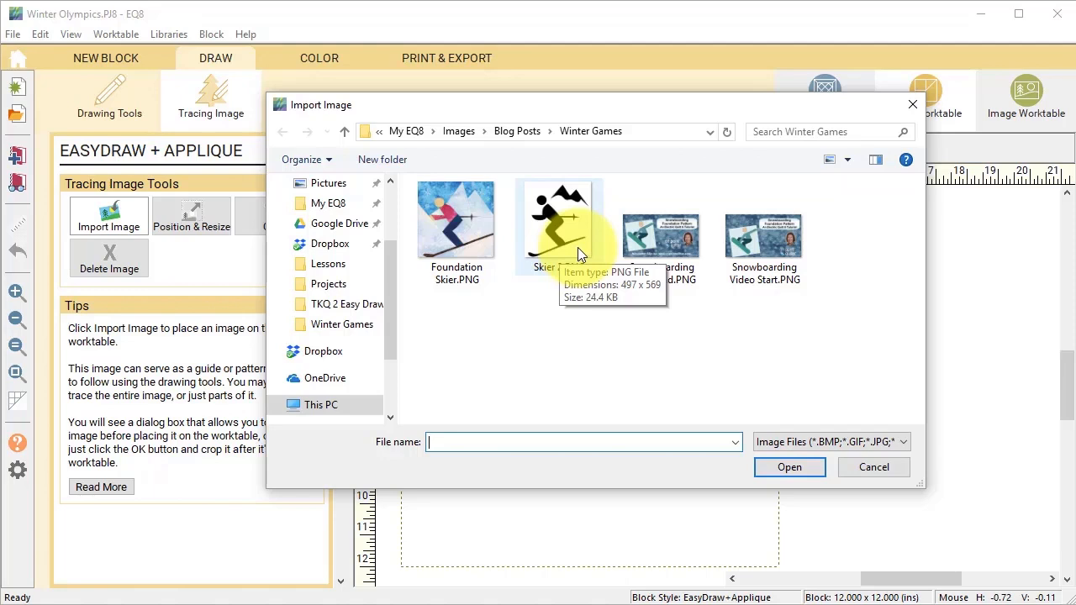
# Step: Import Foundation Skier.PNG as the uncropped tracing image for the block
pyautogui.click(450, 247)
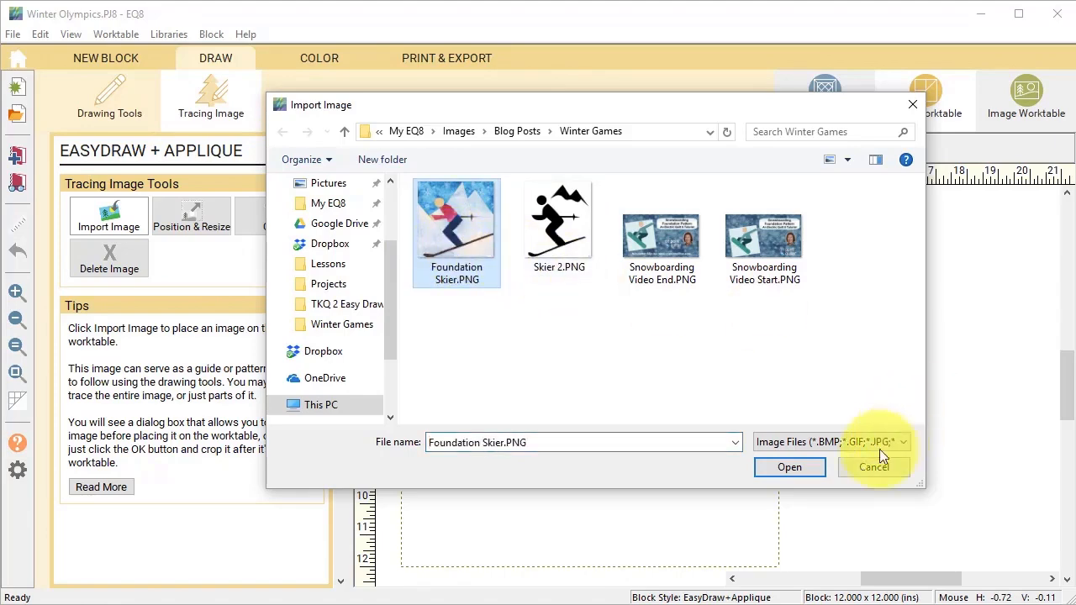
pyautogui.click(790, 467)
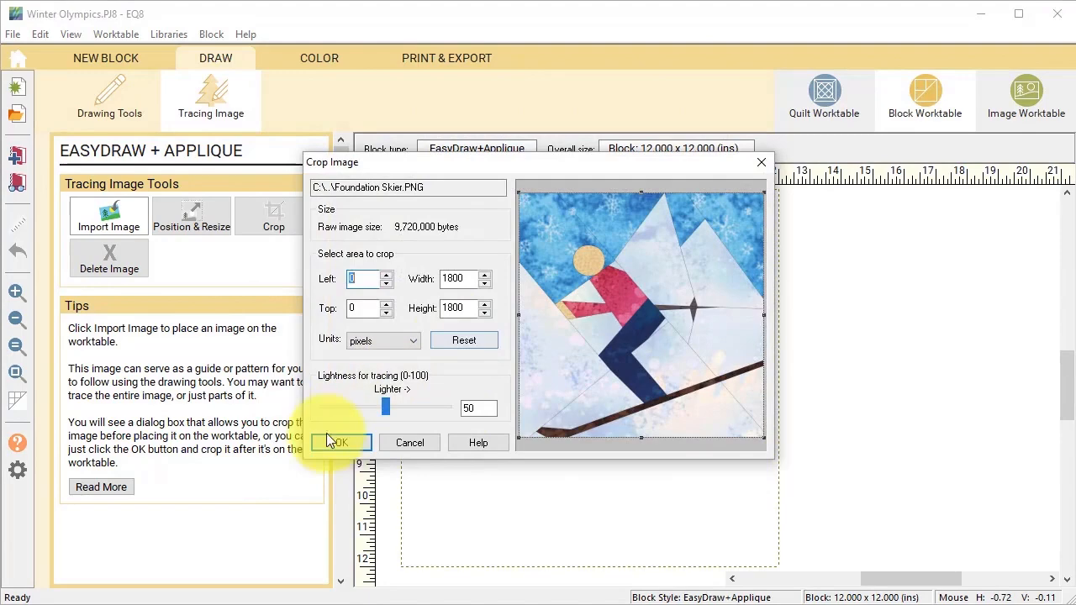
pyautogui.click(342, 444)
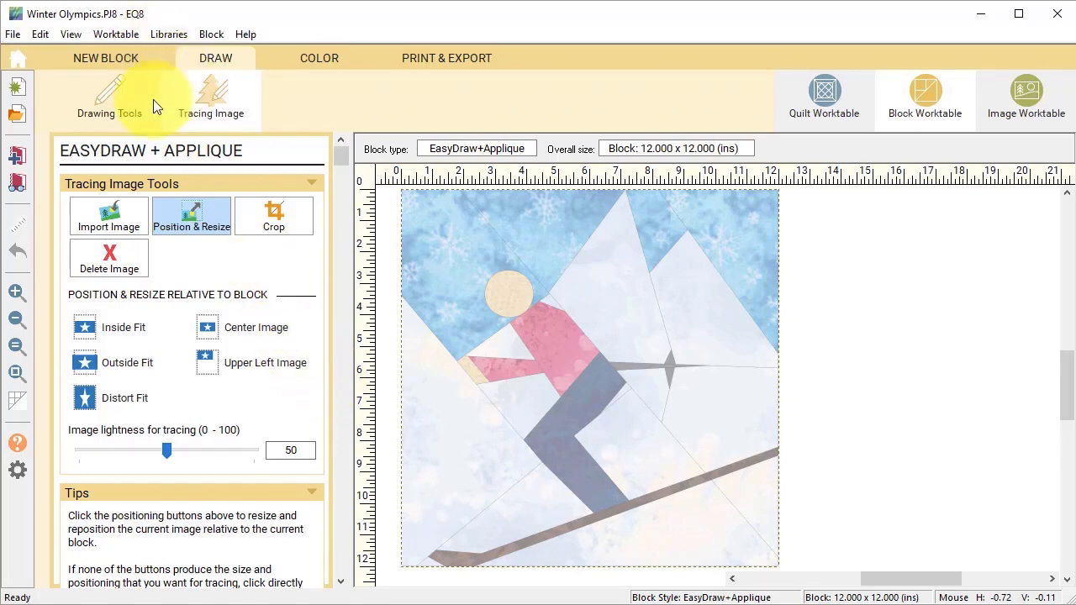
# Step: Draw a diagonal section line along the skier's back to the block's right edge, moving its upper end to about 2 inches along the top edge
pyautogui.click(100, 94)
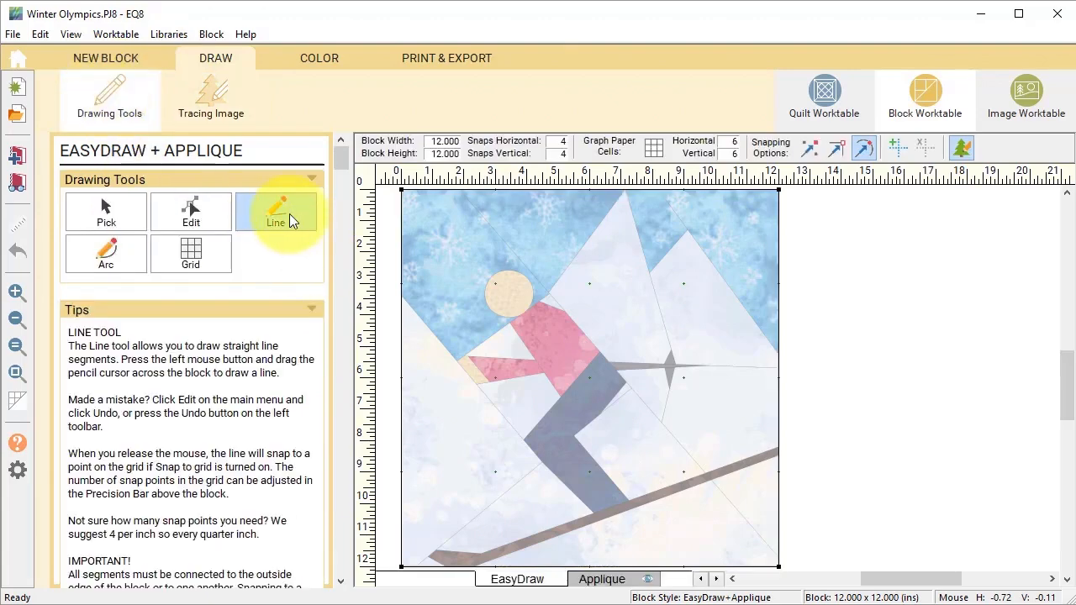
pyautogui.click(294, 214)
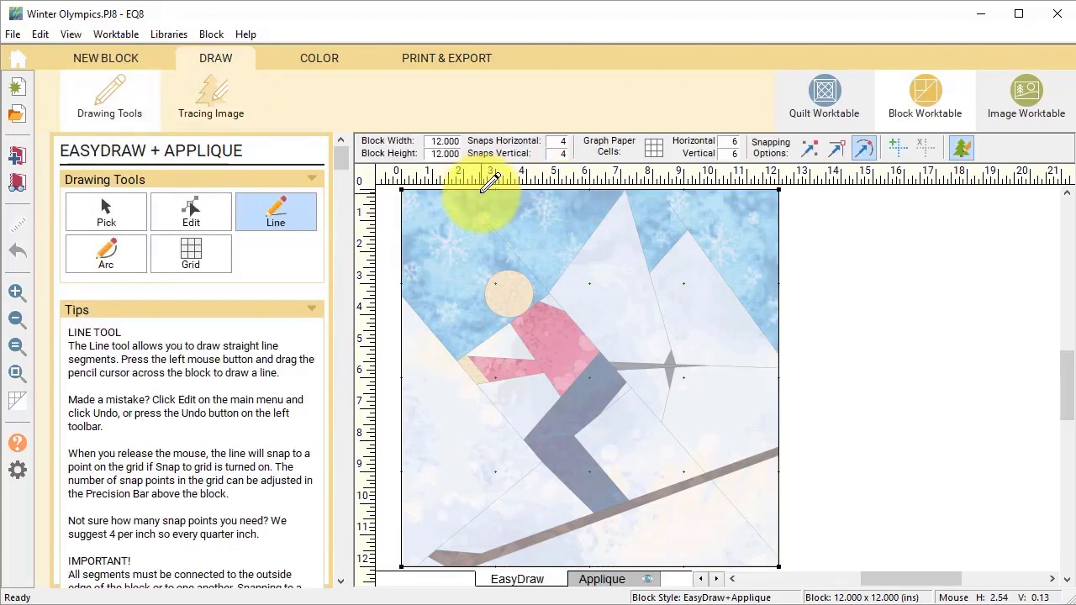
pyautogui.moveTo(483, 190)
pyautogui.mouseDown()
pyautogui.moveTo(756, 555)
pyautogui.moveTo(780, 512)
pyautogui.moveTo(778, 560)
pyautogui.mouseUp()
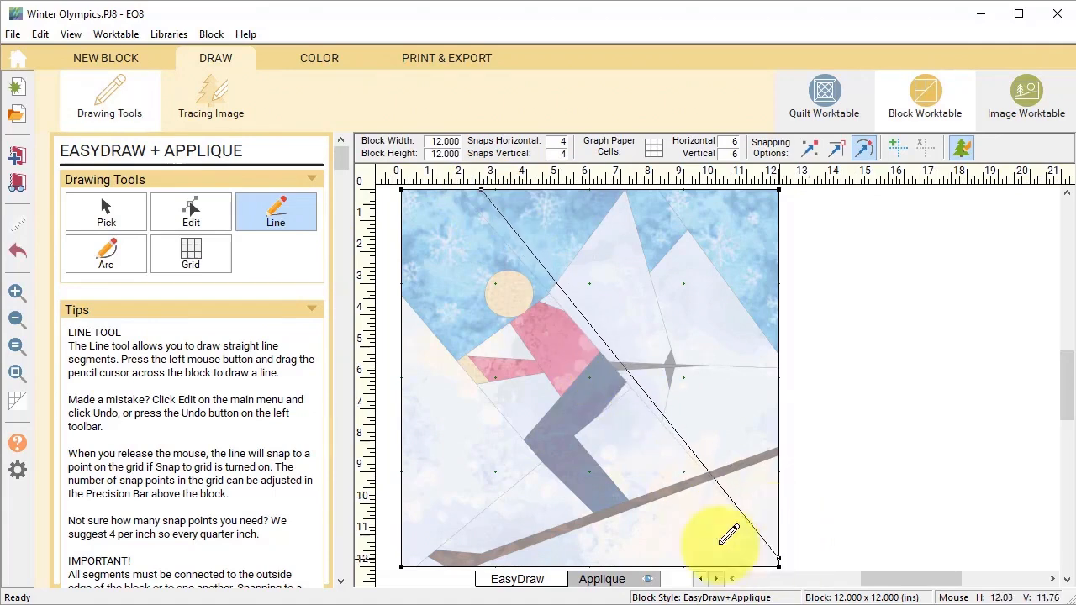
pyautogui.click(188, 212)
pyautogui.moveTo(480, 188); pyautogui.dragTo(461, 191)
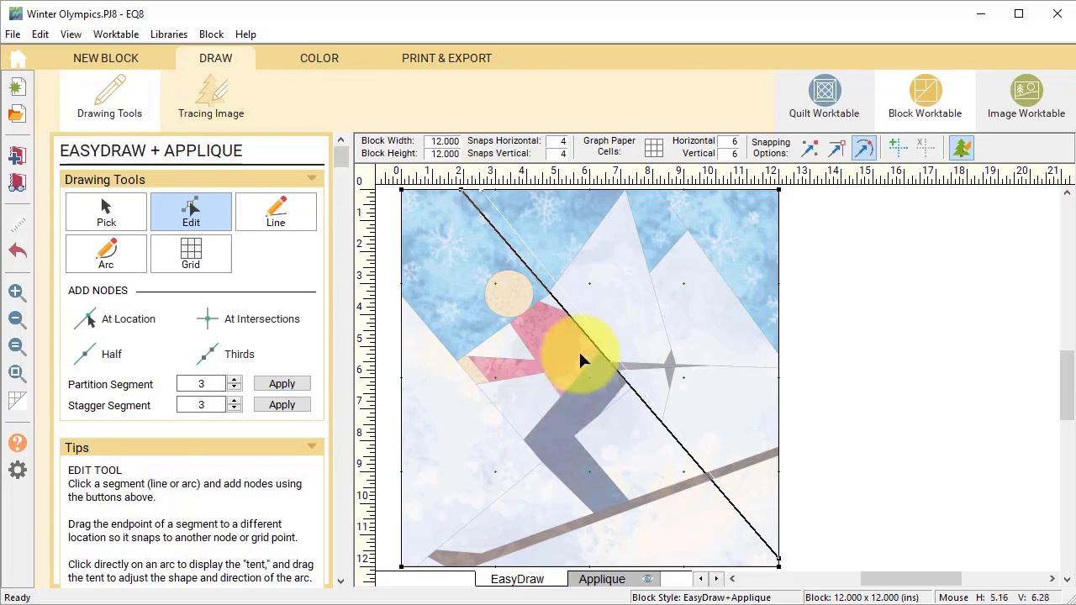
pyautogui.click(866, 146)
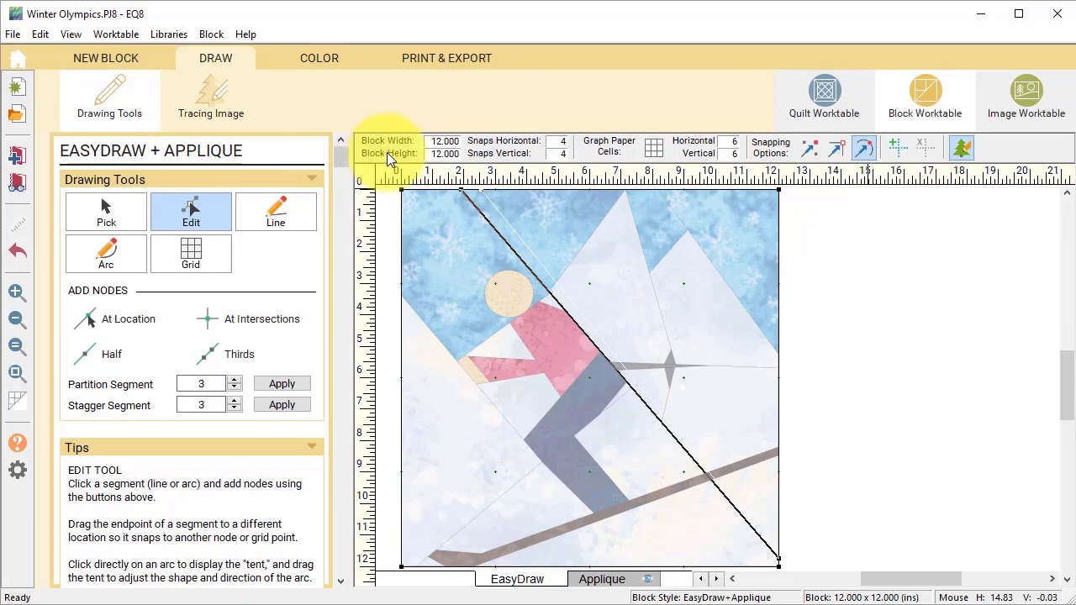
pyautogui.click(867, 150)
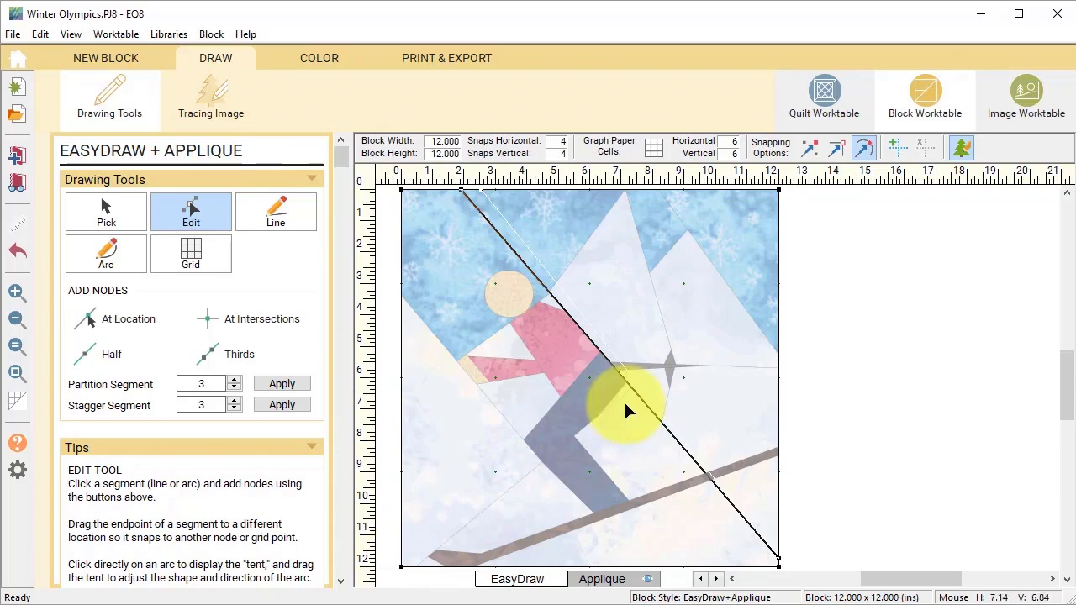
# Step: Draw section lines from the diagonal to the lower-left edge, along the ski pole, and up to the mountain peak, then save the block to the sketchbook
pyautogui.click(277, 211)
pyautogui.moveTo(641, 380); pyautogui.dragTo(425, 558)
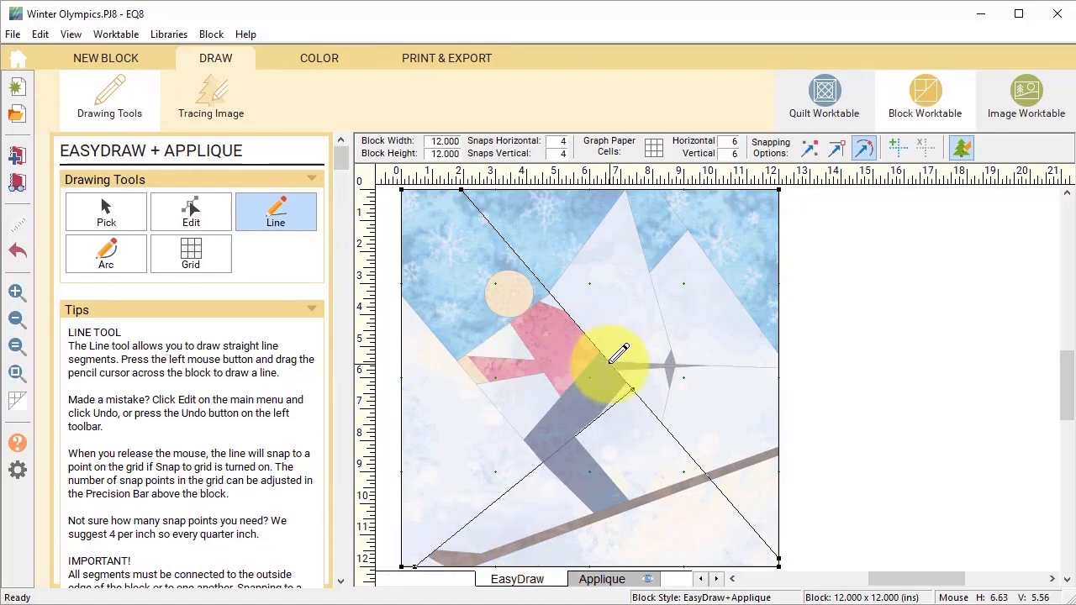
pyautogui.moveTo(611, 362); pyautogui.dragTo(779, 366)
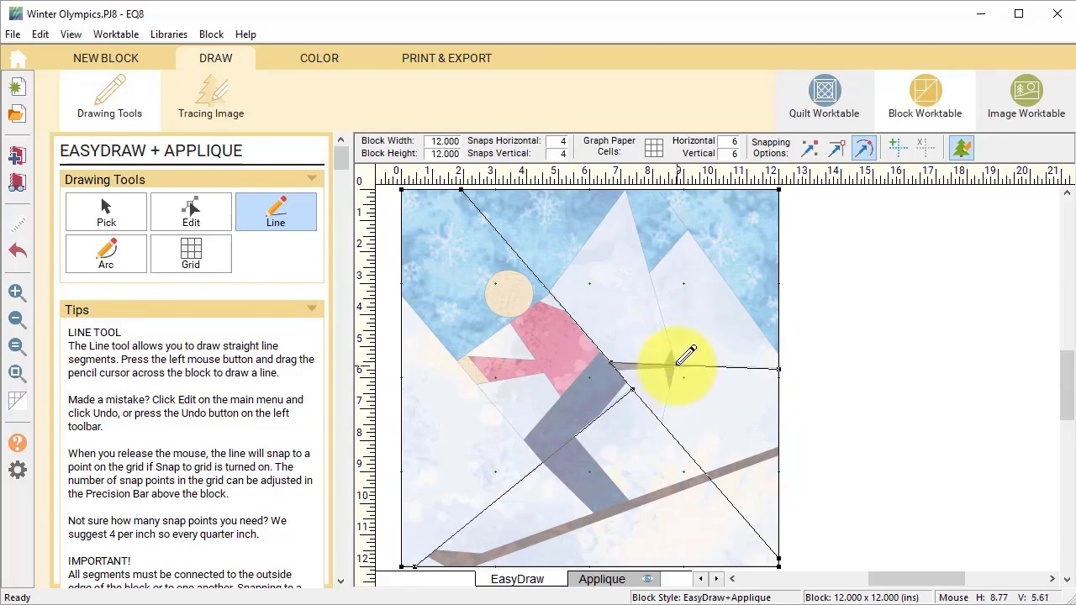
pyautogui.moveTo(675, 363); pyautogui.dragTo(628, 188)
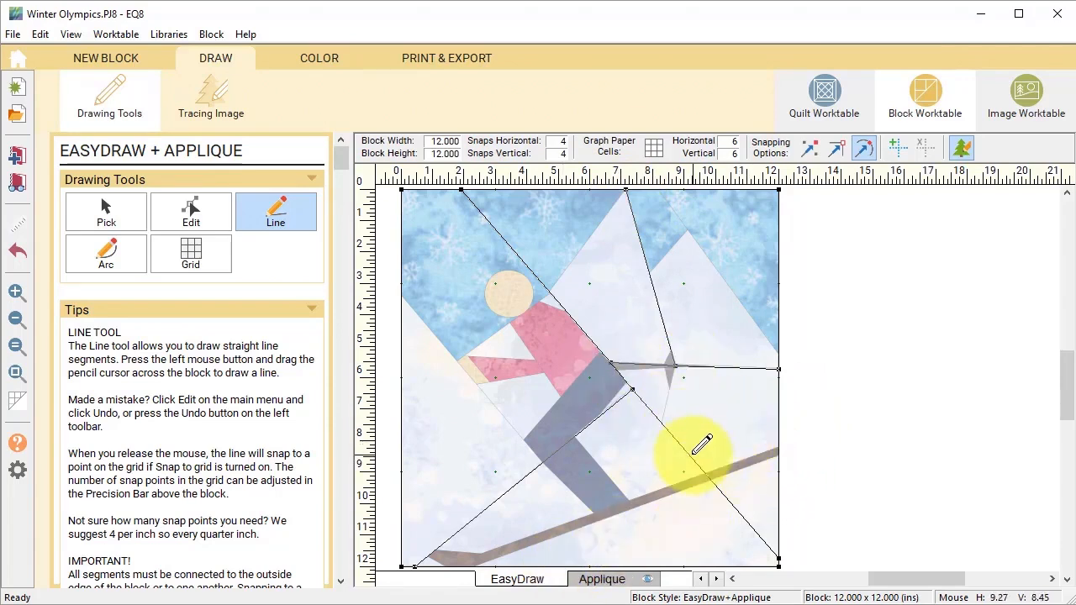
pyautogui.click(18, 158)
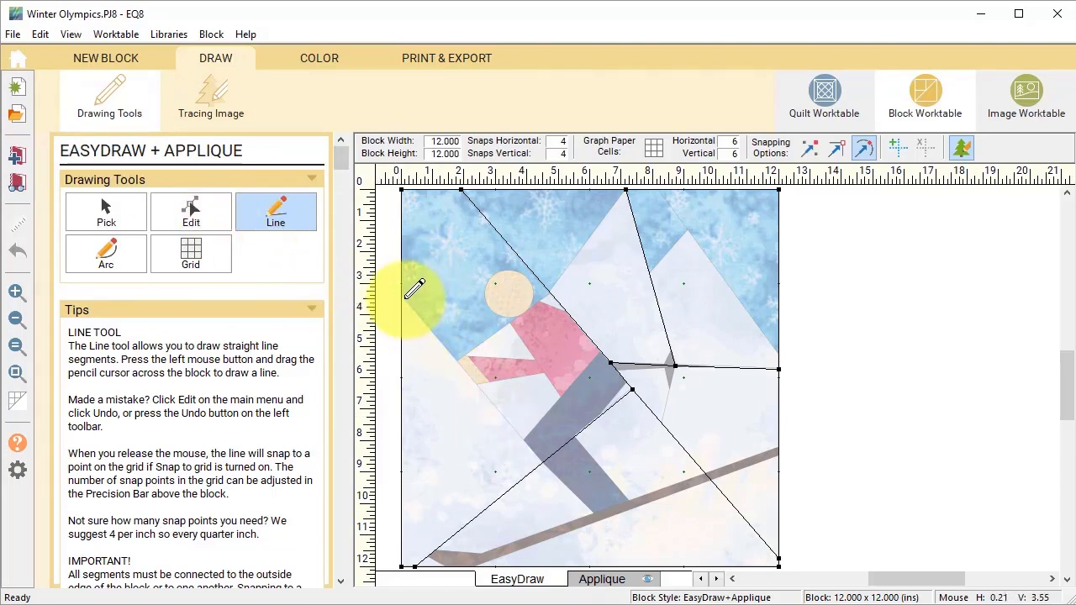
# Step: Trace the left snow slope, the line from hand to shoulder, and both edges of the skier's upper leg
pyautogui.moveTo(403, 294); pyautogui.dragTo(546, 461)
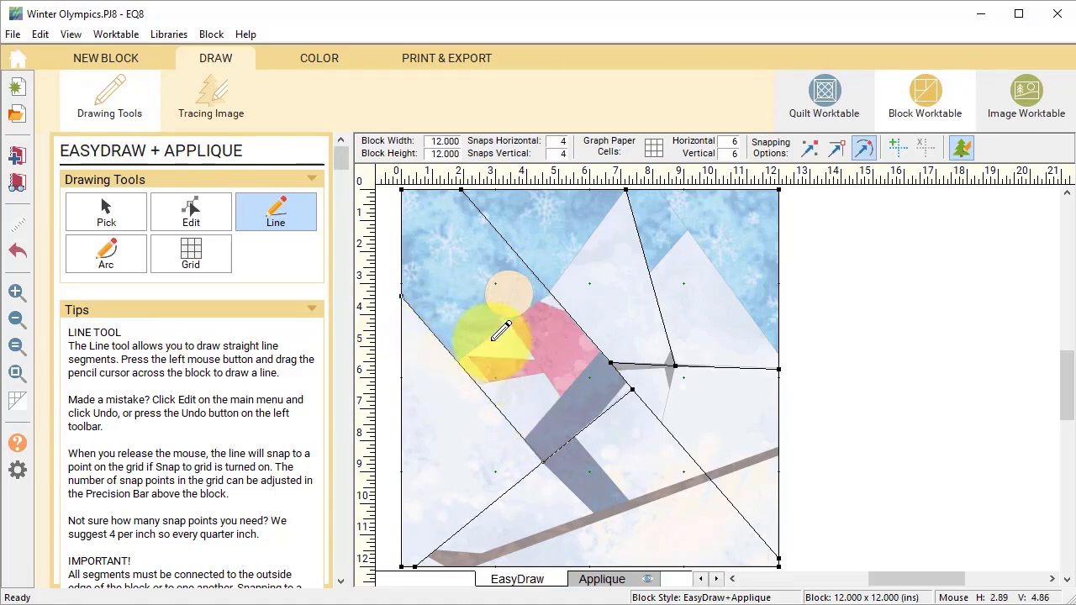
pyautogui.moveTo(457, 362)
pyautogui.mouseDown()
pyautogui.moveTo(563, 288)
pyautogui.moveTo(551, 292)
pyautogui.mouseUp()
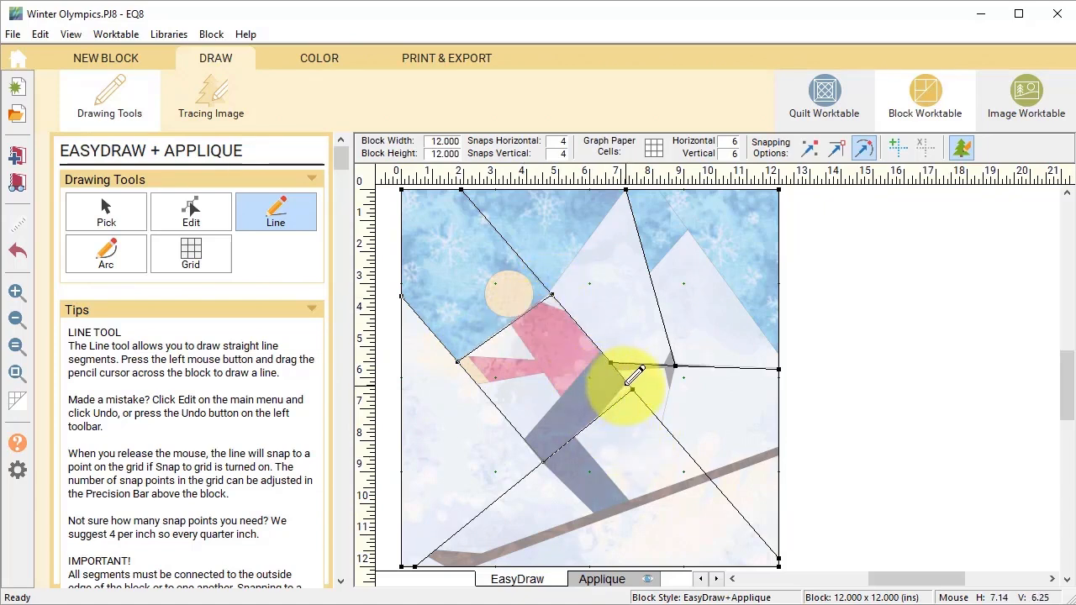
pyautogui.moveTo(628, 378); pyautogui.dragTo(594, 420)
pyautogui.moveTo(602, 353); pyautogui.dragTo(523, 439)
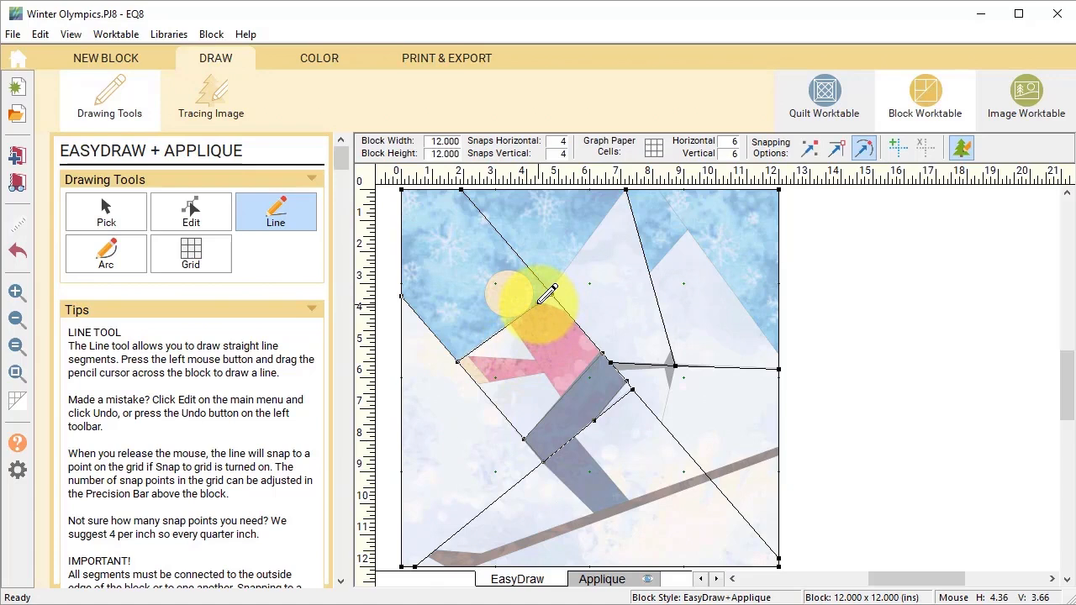
# Step: Trace the skier's shoulder, the front edge of the torso, and the edges of the outstretched arm
pyautogui.moveTo(546, 293); pyautogui.dragTo(574, 300)
pyautogui.moveTo(508, 326); pyautogui.dragTo(560, 397)
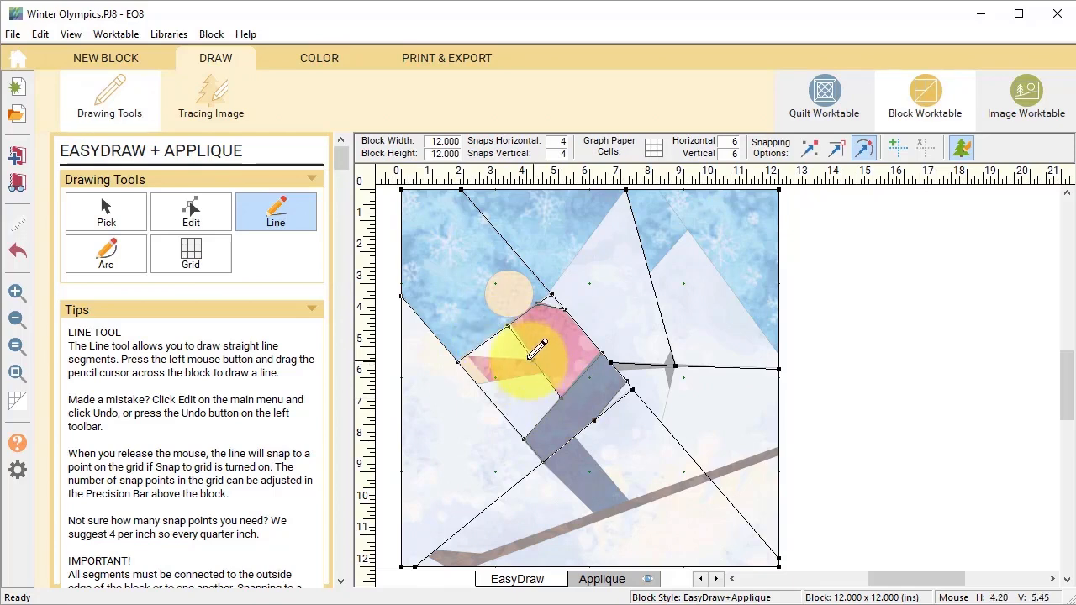
pyautogui.moveTo(467, 354)
pyautogui.mouseDown()
pyautogui.moveTo(535, 362)
pyautogui.moveTo(477, 384)
pyautogui.mouseUp()
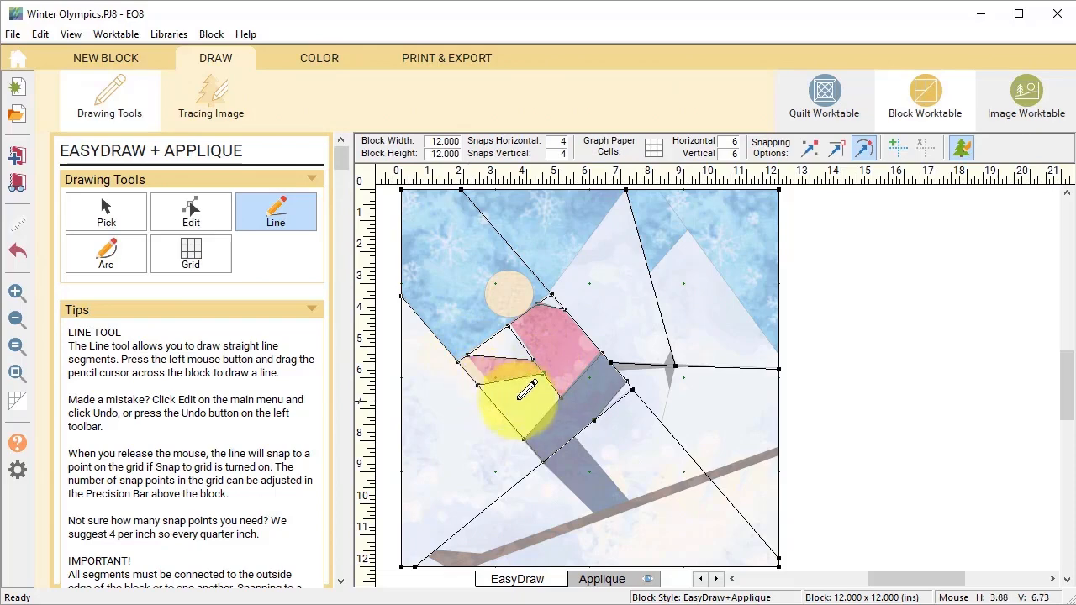
pyautogui.click(192, 216)
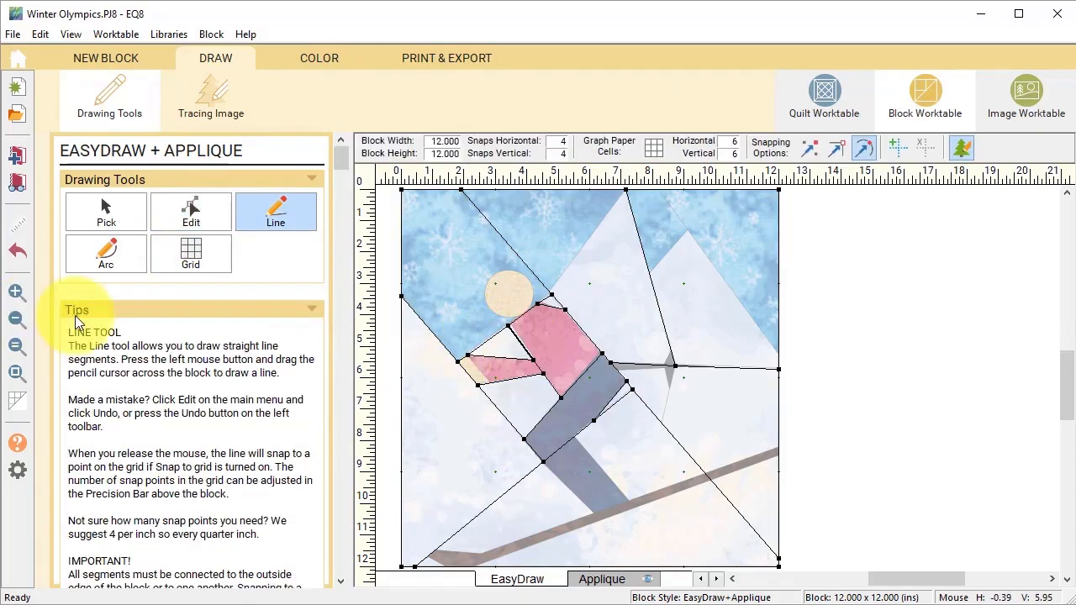
# Step: Draw the line separating the skier's hand from the pink sleeve
pyautogui.click(15, 295)
pyautogui.moveTo(403, 307); pyautogui.dragTo(638, 441)
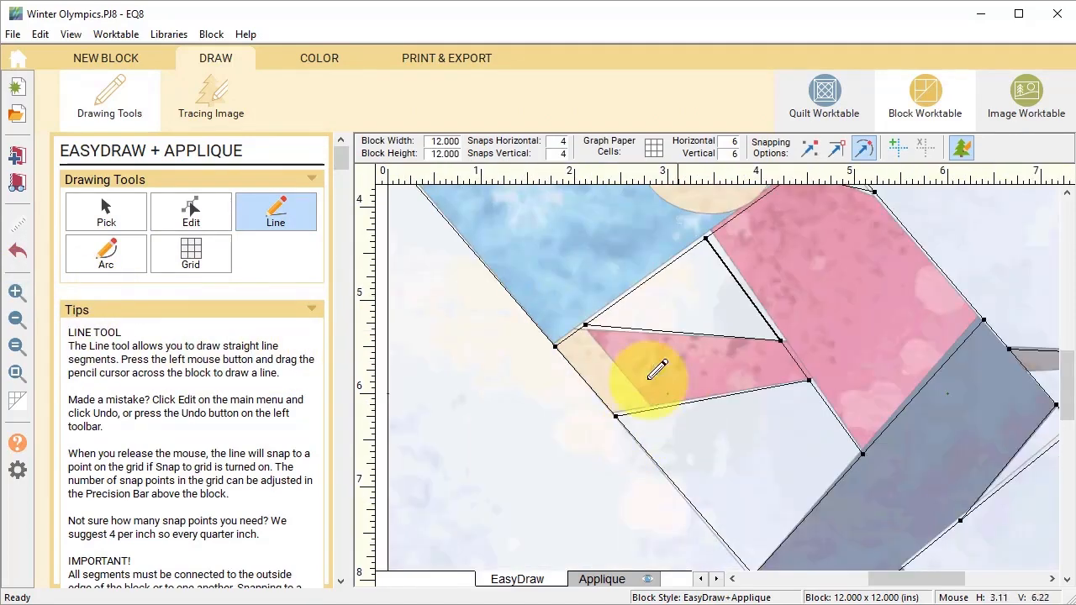
pyautogui.moveTo(586, 325)
pyautogui.mouseDown()
pyautogui.moveTo(597, 353)
pyautogui.moveTo(656, 409)
pyautogui.mouseUp()
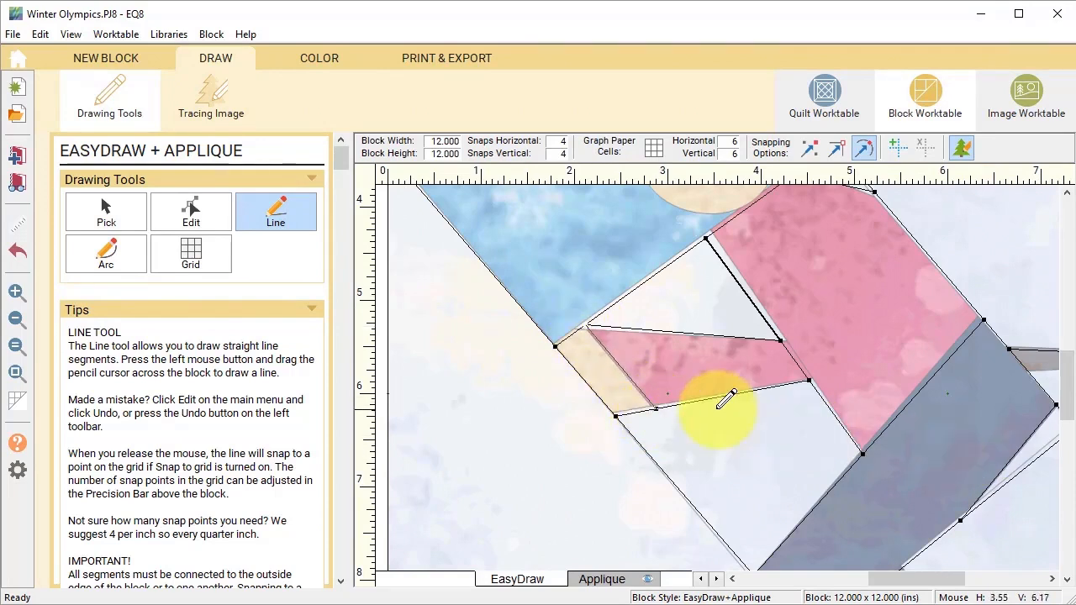
pyautogui.click(17, 373)
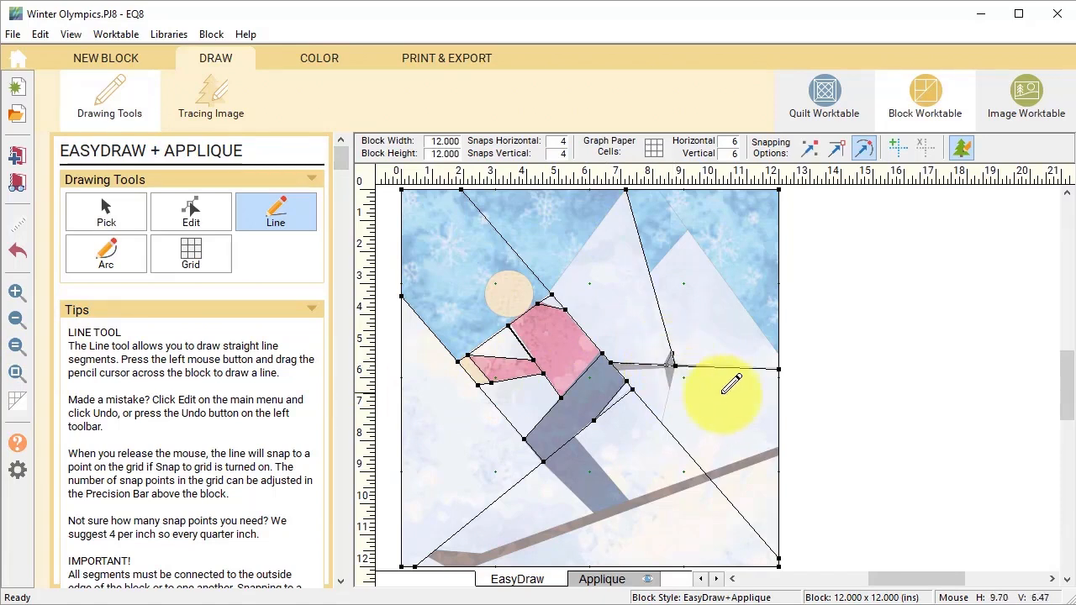
# Step: Trace the large mountain's left slope and both slopes of the smaller mountain, extending its right slope line to the block's top edge
pyautogui.moveTo(594, 233); pyautogui.dragTo(548, 290)
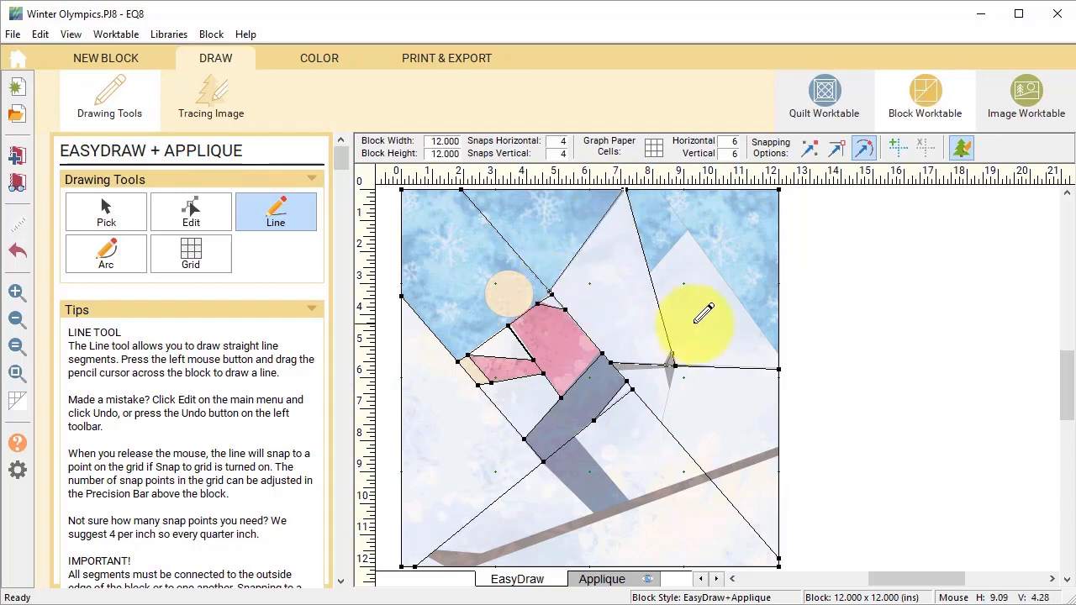
pyautogui.moveTo(661, 187)
pyautogui.mouseDown()
pyautogui.moveTo(720, 289)
pyautogui.moveTo(777, 351)
pyautogui.mouseUp()
pyautogui.moveTo(649, 272); pyautogui.dragTo(687, 230)
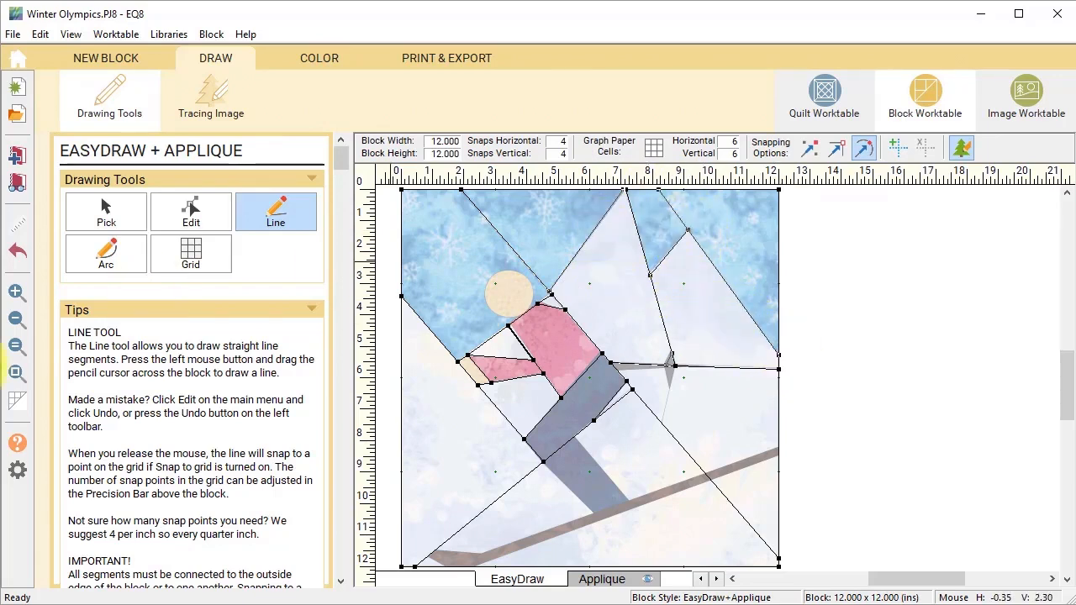
# Step: Adjust the end nodes of the ski pole basket's upper-left edge to match the tracing image
pyautogui.click(15, 292)
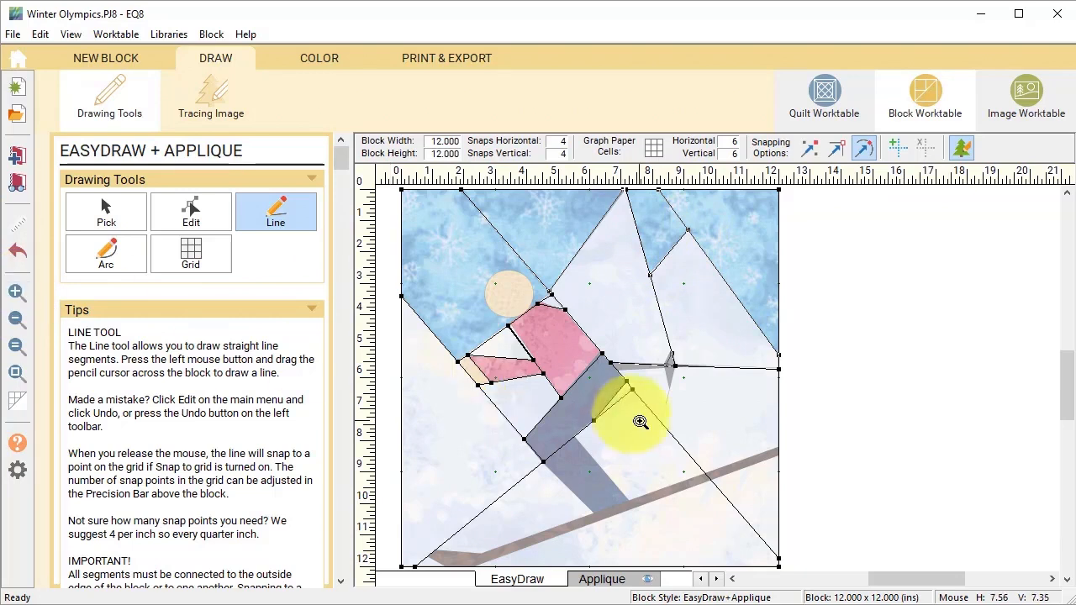
pyautogui.moveTo(588, 340); pyautogui.dragTo(830, 429)
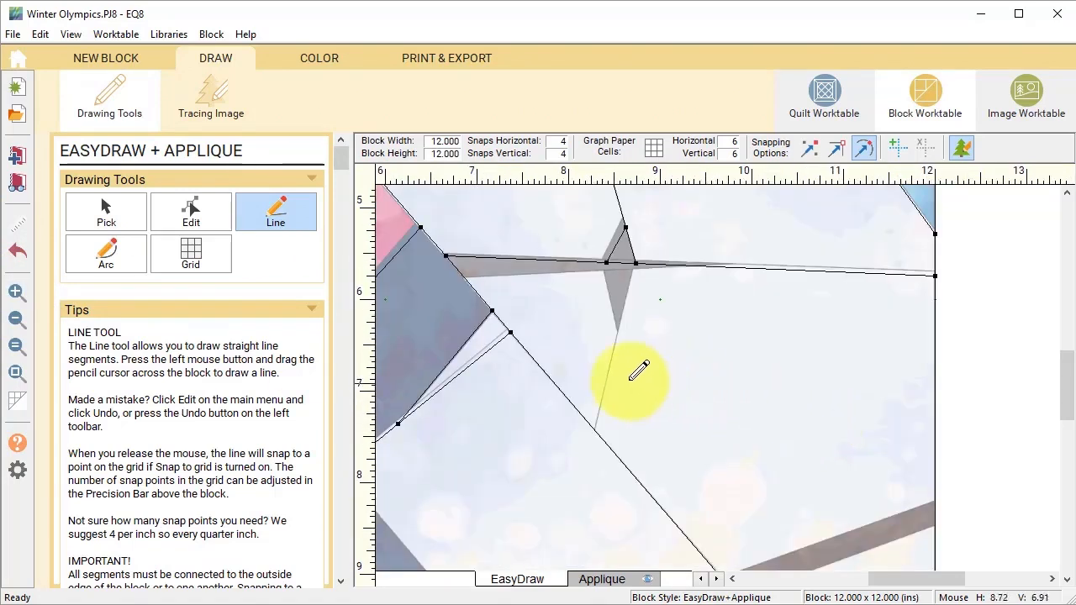
pyautogui.click(193, 213)
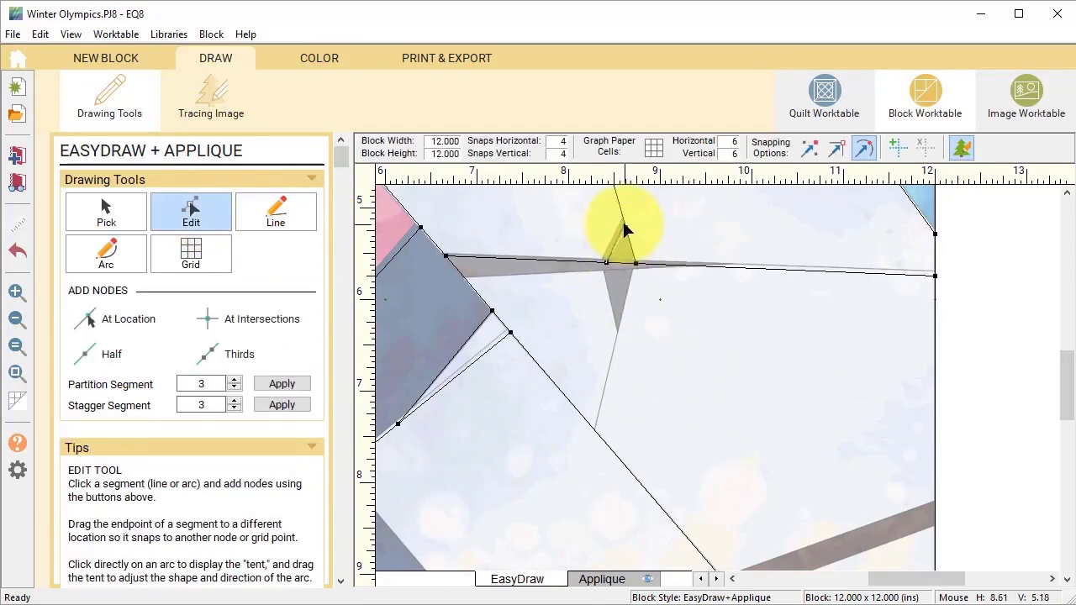
pyautogui.moveTo(606, 260); pyautogui.dragTo(602, 258)
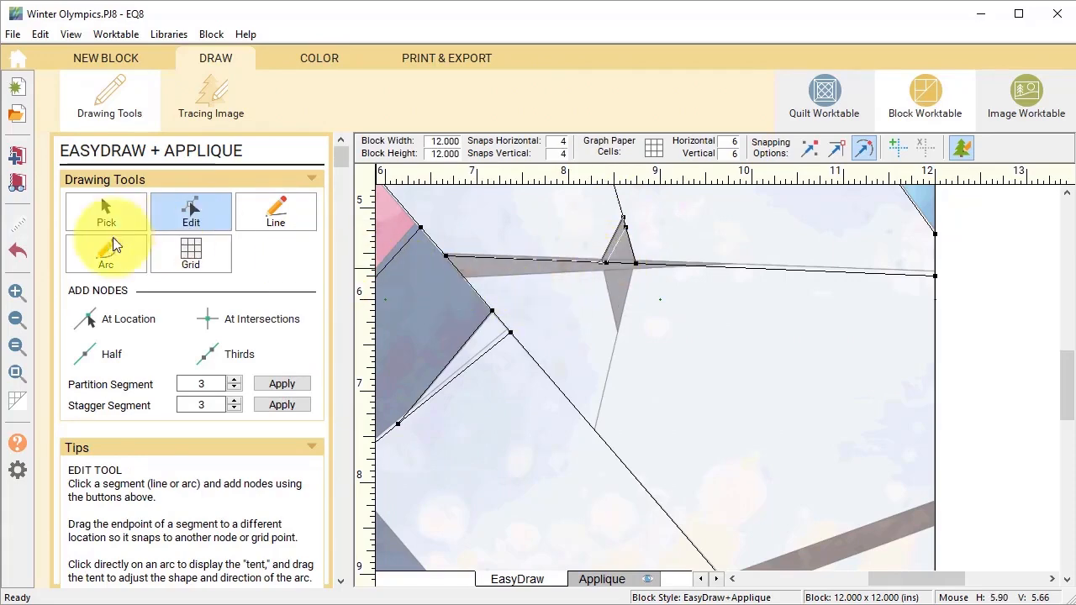
# Step: Trace the ski pole's lower edge and both lower edges of its basket, extending one down to the diagonal section line
pyautogui.click(275, 212)
pyautogui.moveTo(476, 285)
pyautogui.mouseDown()
pyautogui.moveTo(461, 278)
pyautogui.moveTo(729, 268)
pyautogui.mouseUp()
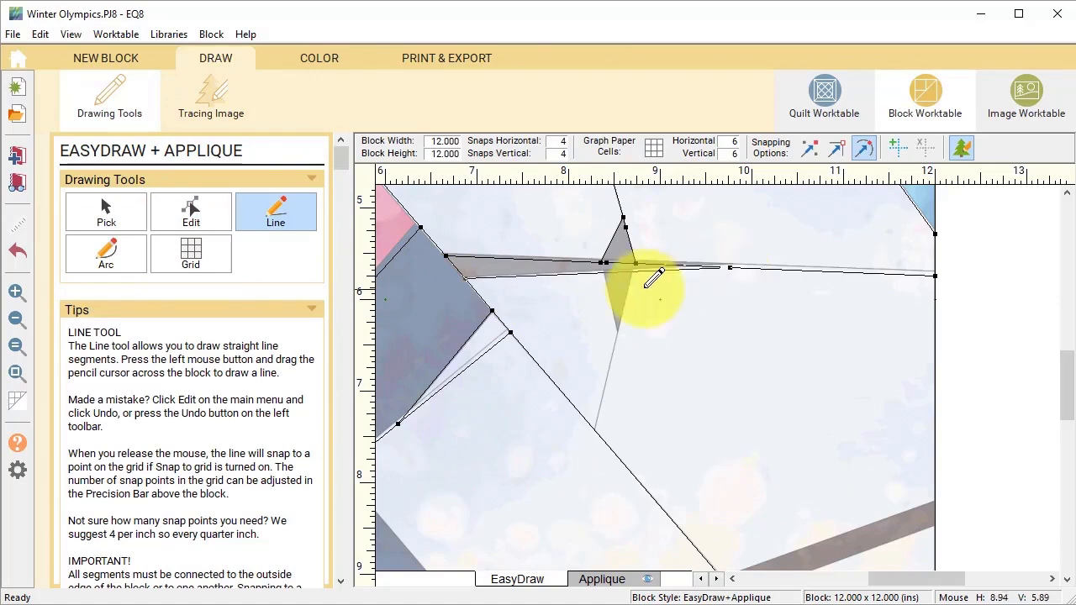
pyautogui.moveTo(635, 264); pyautogui.dragTo(606, 367)
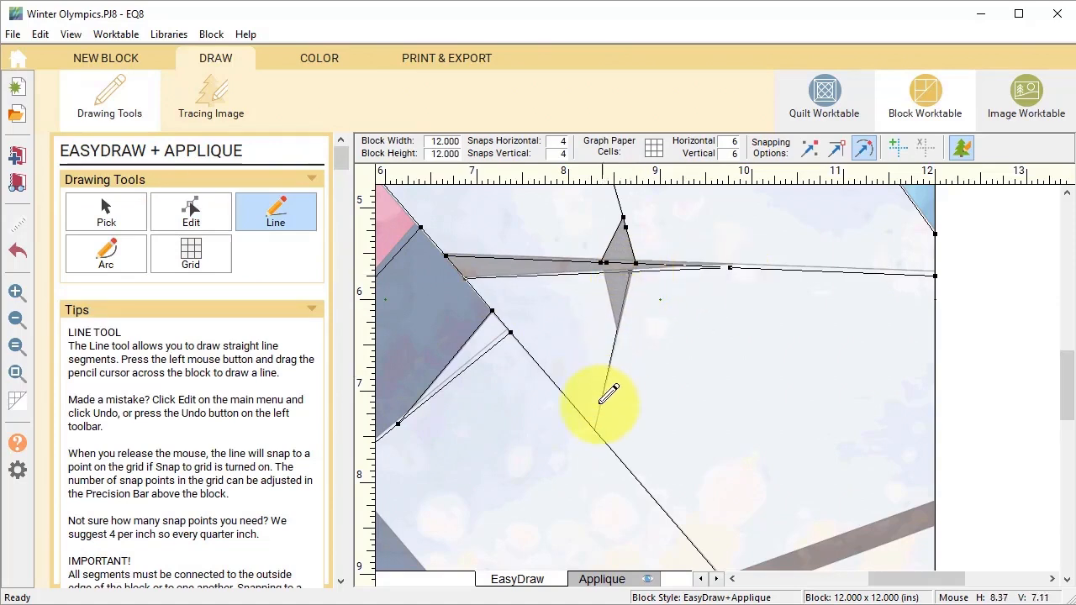
pyautogui.moveTo(595, 428); pyautogui.dragTo(595, 429)
pyautogui.moveTo(602, 271); pyautogui.dragTo(618, 327)
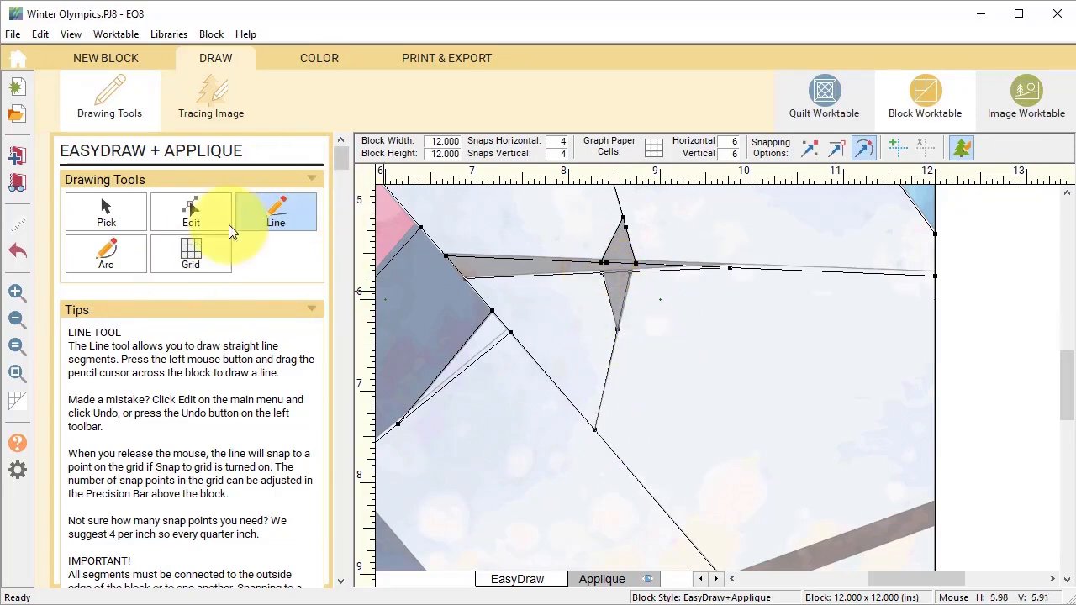
# Step: Trace the long edges of the ski and both sides of the skier's lower leg
pyautogui.click(17, 372)
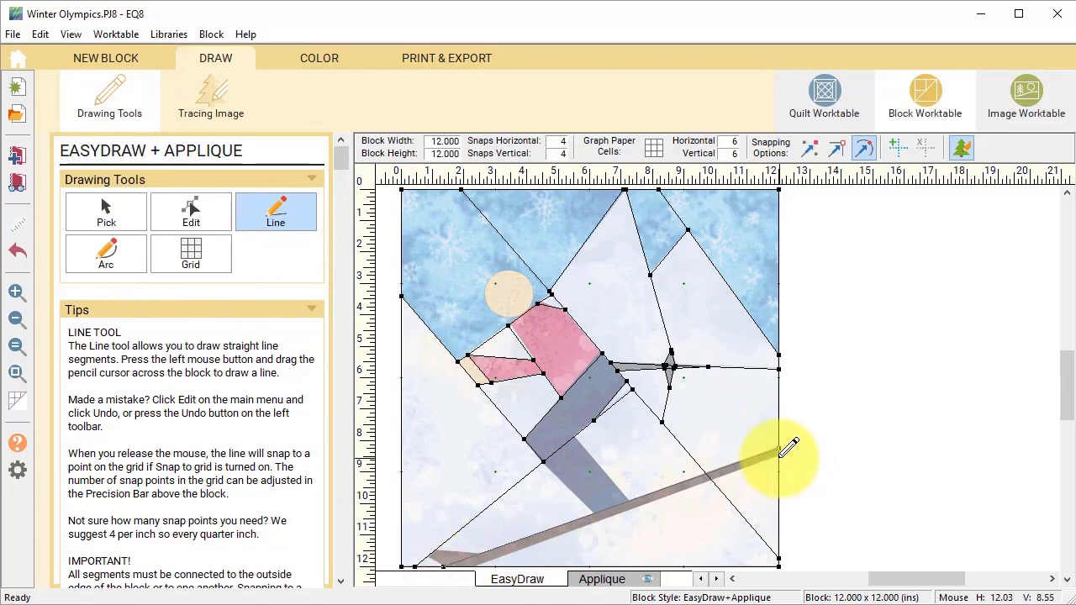
pyautogui.moveTo(780, 452); pyautogui.dragTo(483, 560)
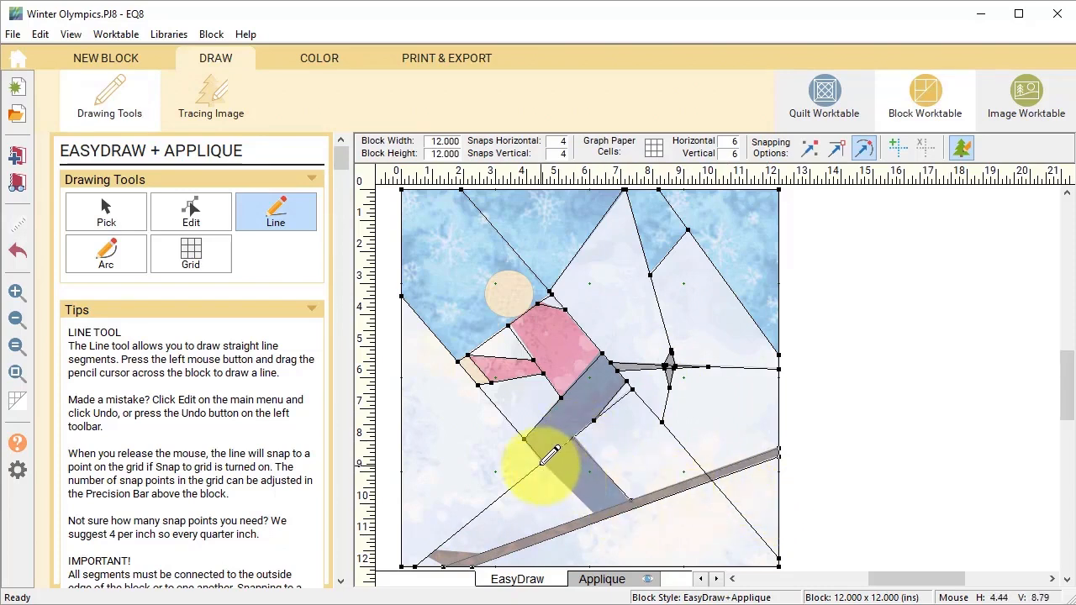
pyautogui.moveTo(542, 461); pyautogui.dragTo(596, 513)
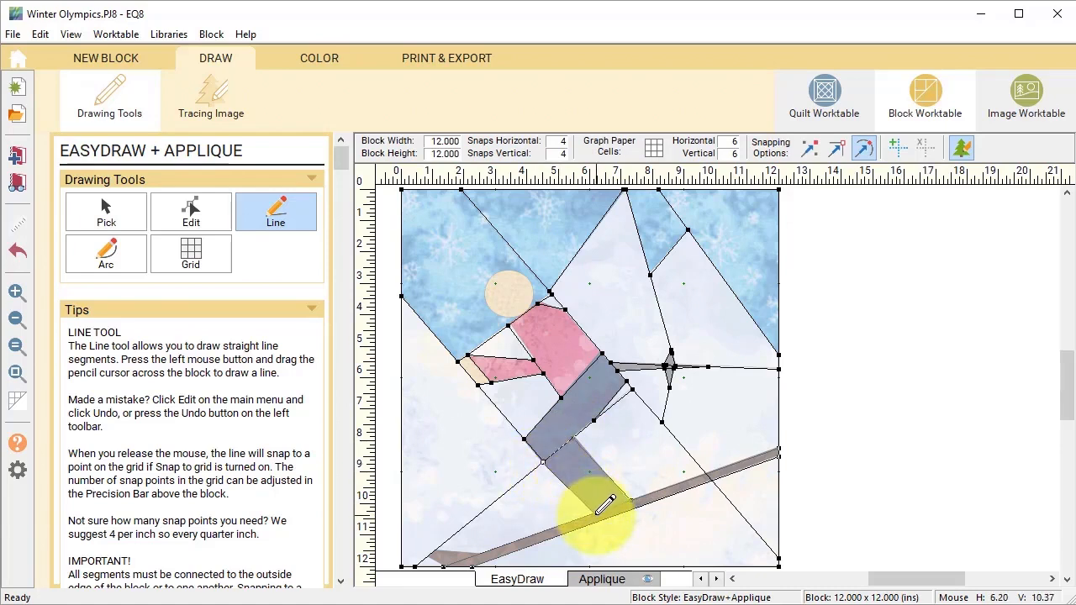
# Step: Trace the upper and lower edges of the ski tip near the block's bottom edge
pyautogui.click(15, 293)
pyautogui.moveTo(378, 498)
pyautogui.mouseDown()
pyautogui.moveTo(425, 552)
pyautogui.moveTo(576, 585)
pyautogui.mouseUp()
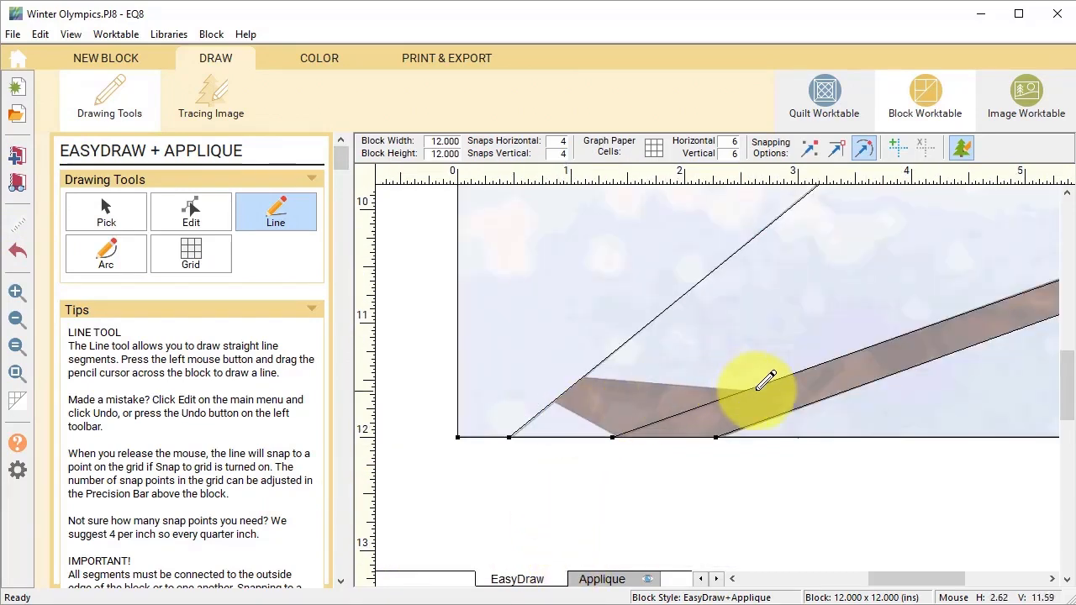
pyautogui.moveTo(746, 387)
pyautogui.mouseDown()
pyautogui.moveTo(647, 366)
pyautogui.moveTo(586, 374)
pyautogui.mouseUp()
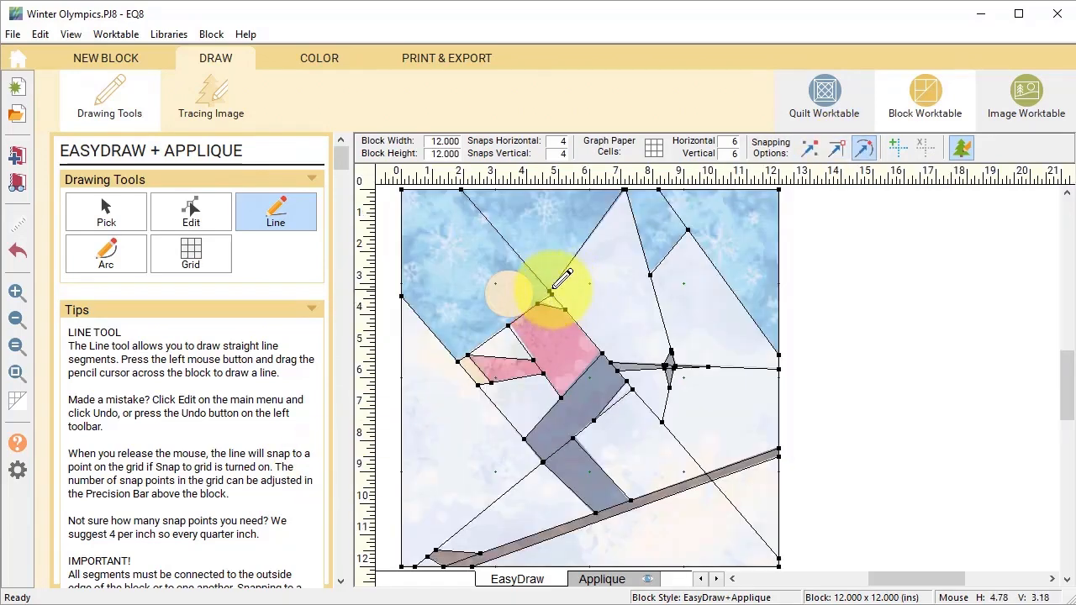
# Step: Move the lower end node of the large mountain's left slope to the node where the skier's shoulder line meets the diagonal section line
pyautogui.click(16, 291)
pyautogui.moveTo(486, 244); pyautogui.dragTo(588, 328)
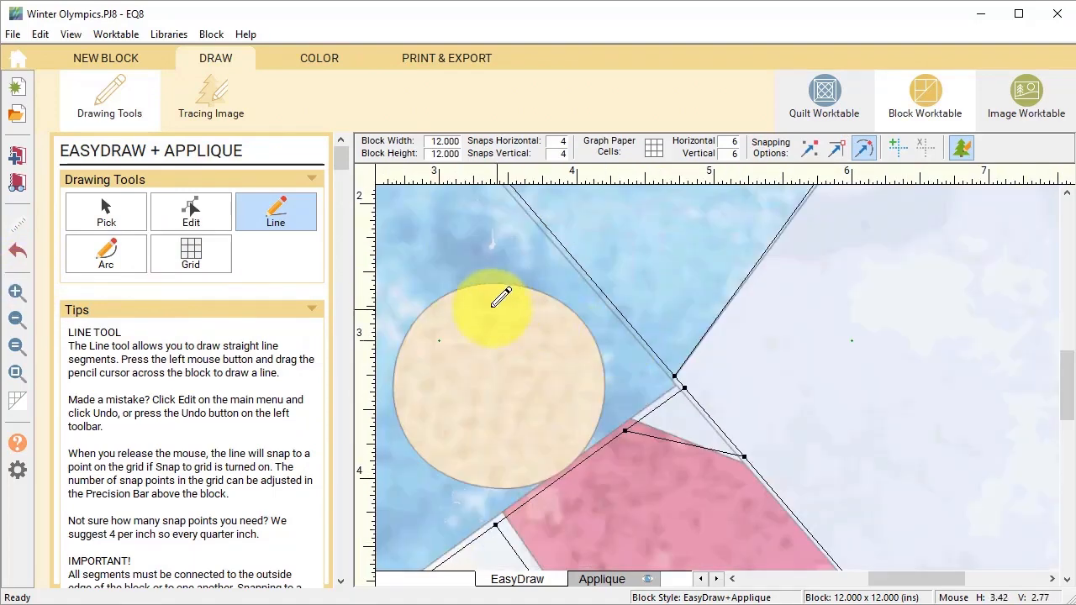
pyautogui.click(192, 211)
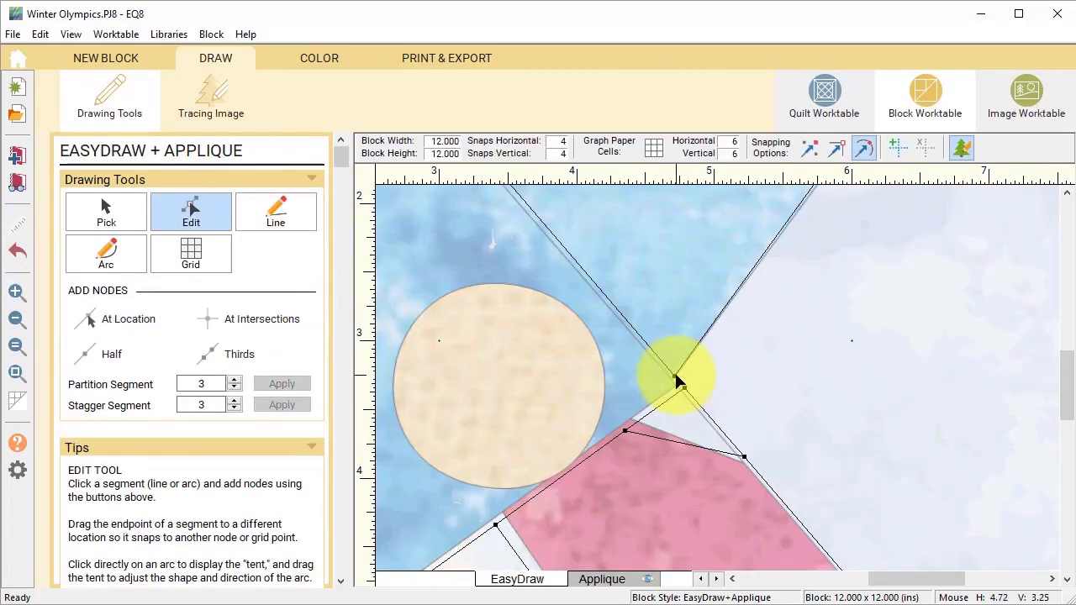
pyautogui.click(675, 375)
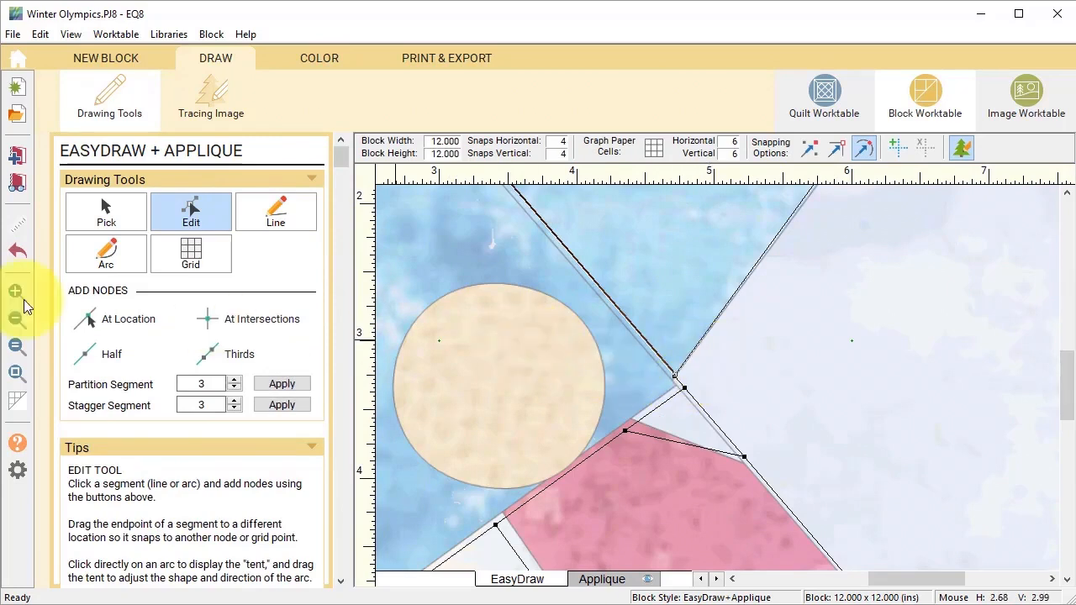
pyautogui.click(16, 252)
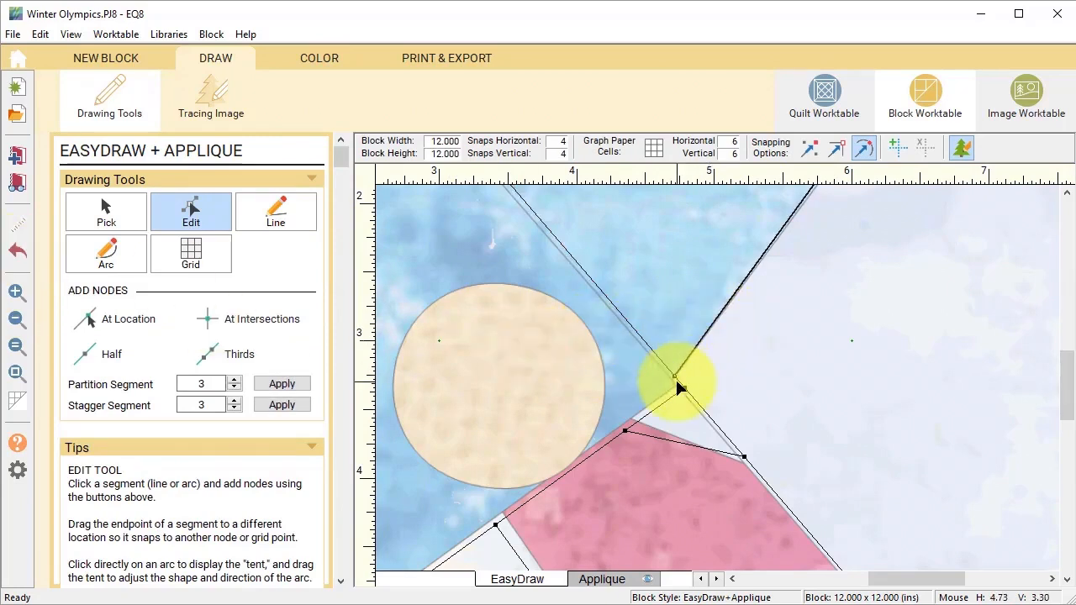
pyautogui.moveTo(675, 376); pyautogui.dragTo(692, 396)
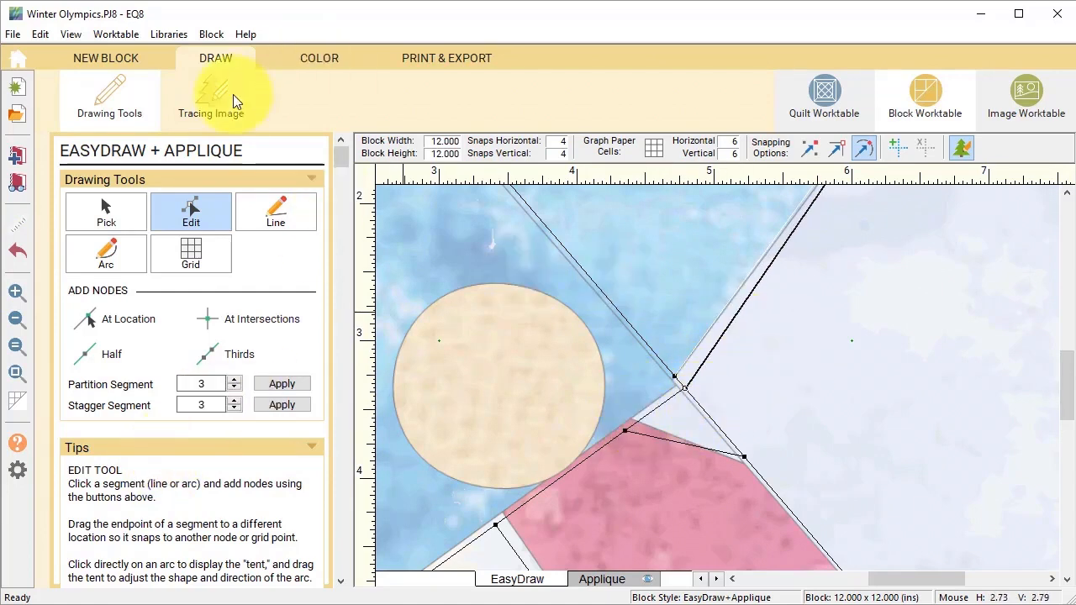
pyautogui.click(18, 374)
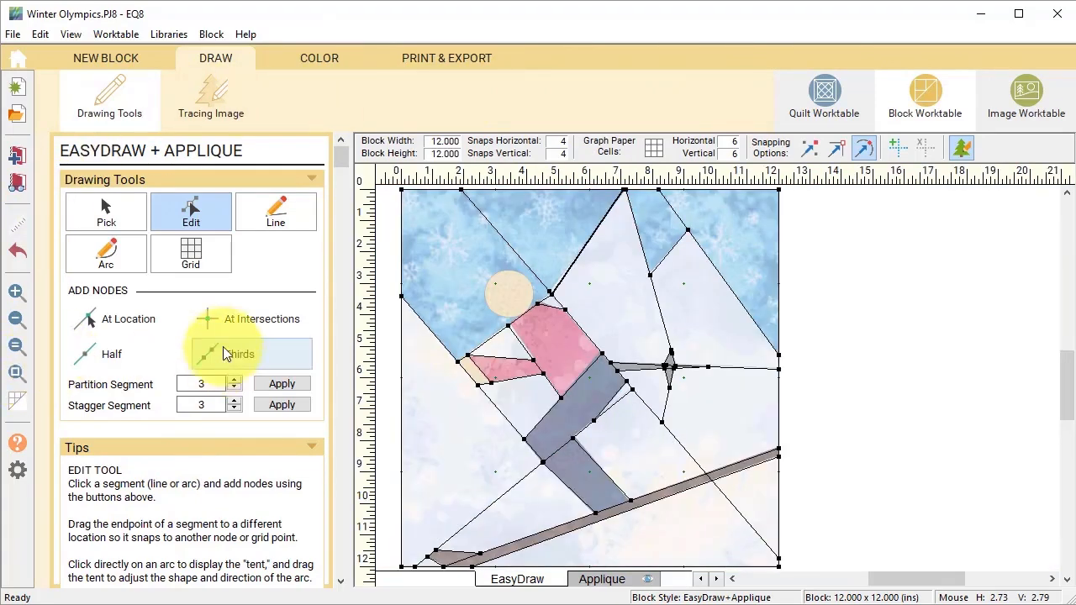
# Step: Show the block in its fabric colors and add it to the project sketchbook
pyautogui.click(332, 56)
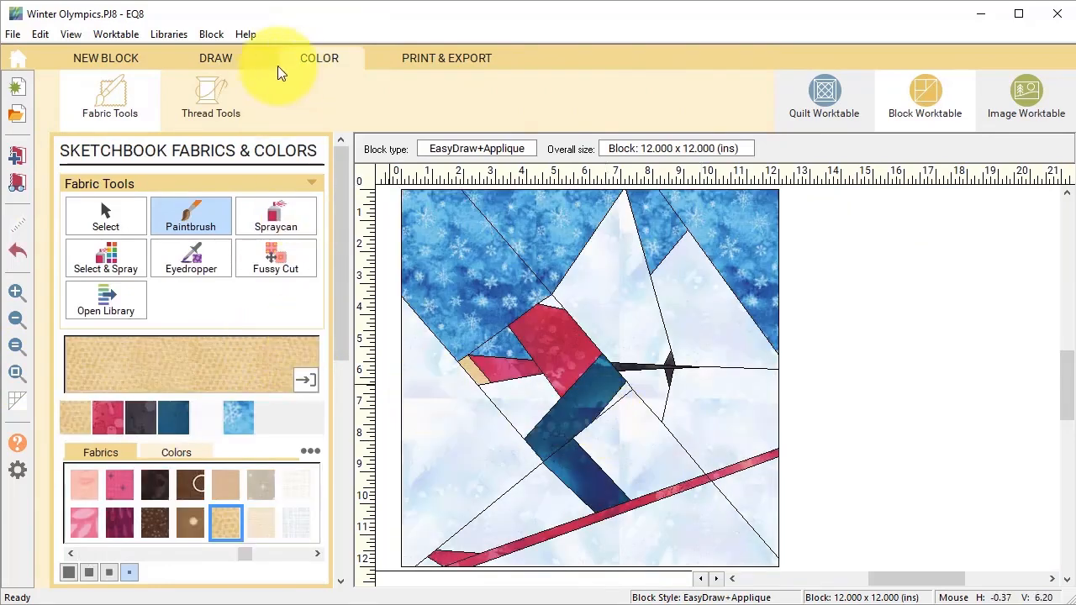
pyautogui.click(214, 56)
pyautogui.click(320, 58)
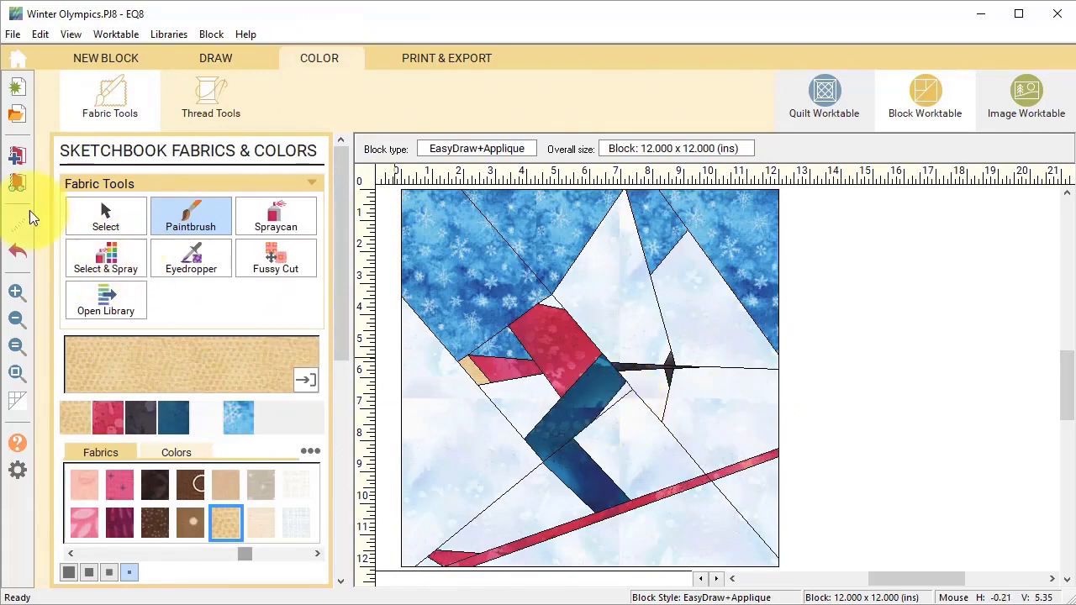
pyautogui.click(17, 157)
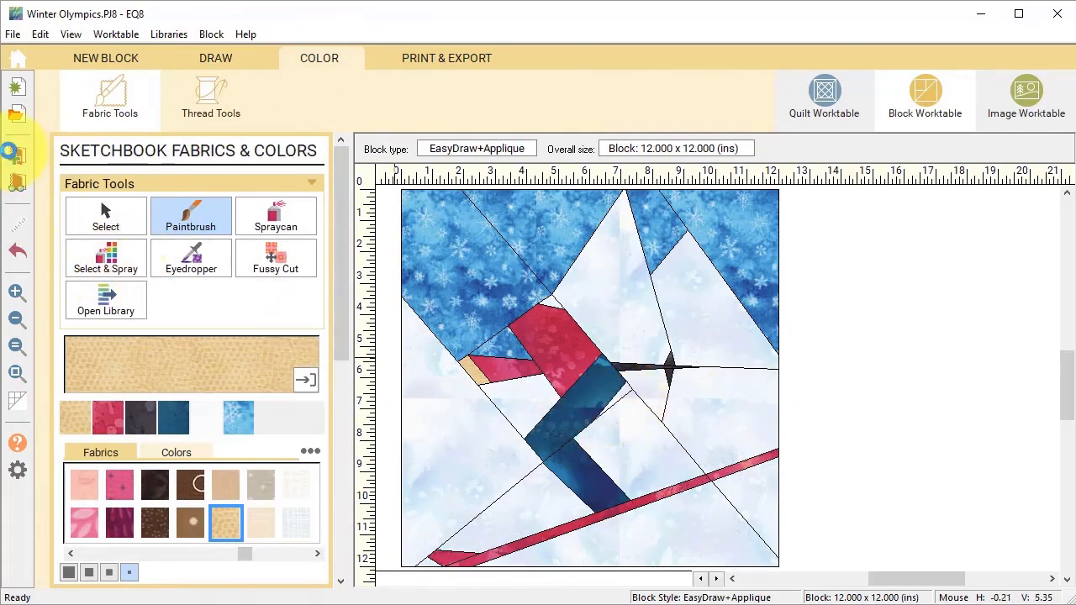
# Step: Open the foundation pattern print setup and review the block's sections and patch numbering
pyautogui.click(429, 55)
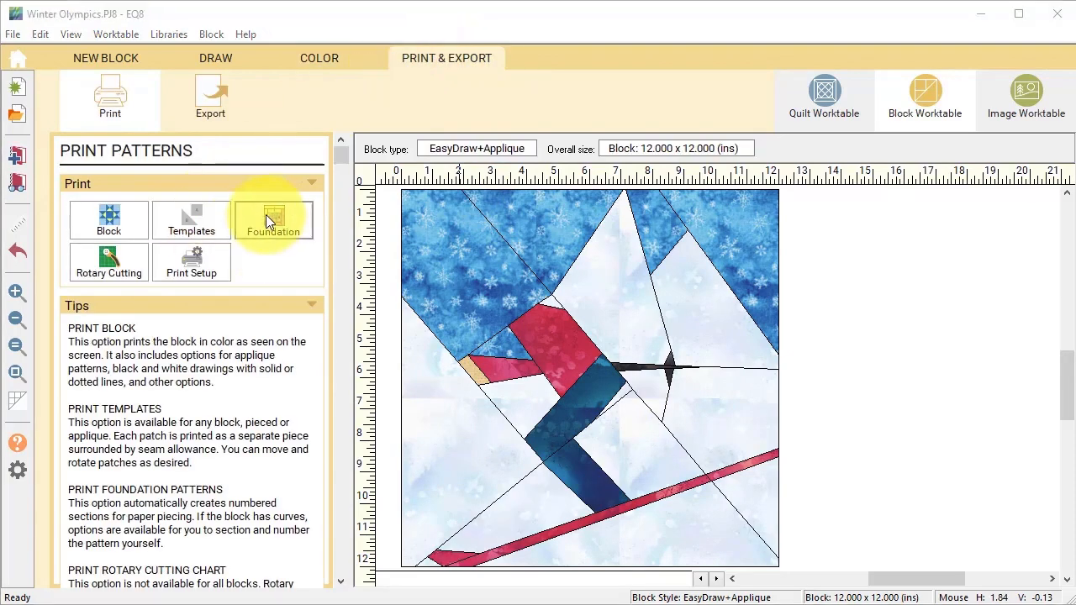
pyautogui.click(266, 218)
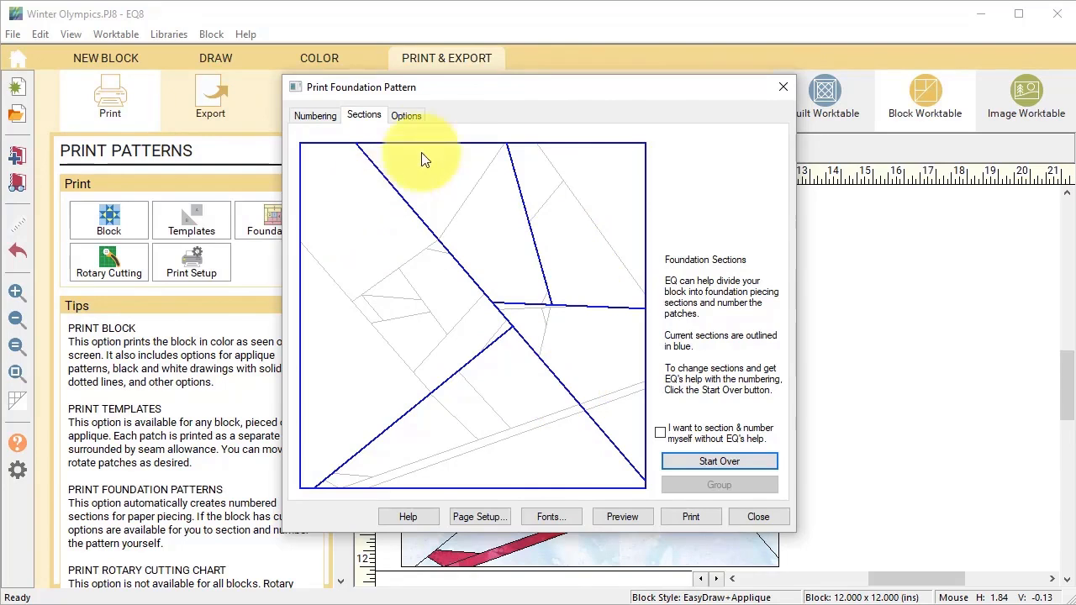
pyautogui.click(321, 112)
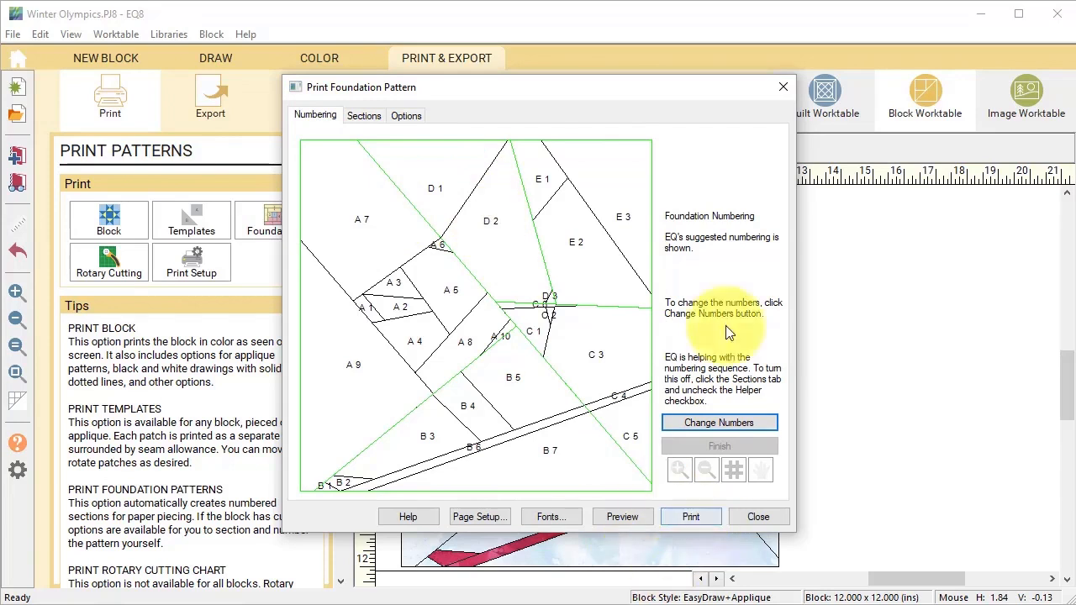
# Step: Set a custom finished block size of 6 by 6 inches for the foundation pattern and preview the printout
pyautogui.click(408, 118)
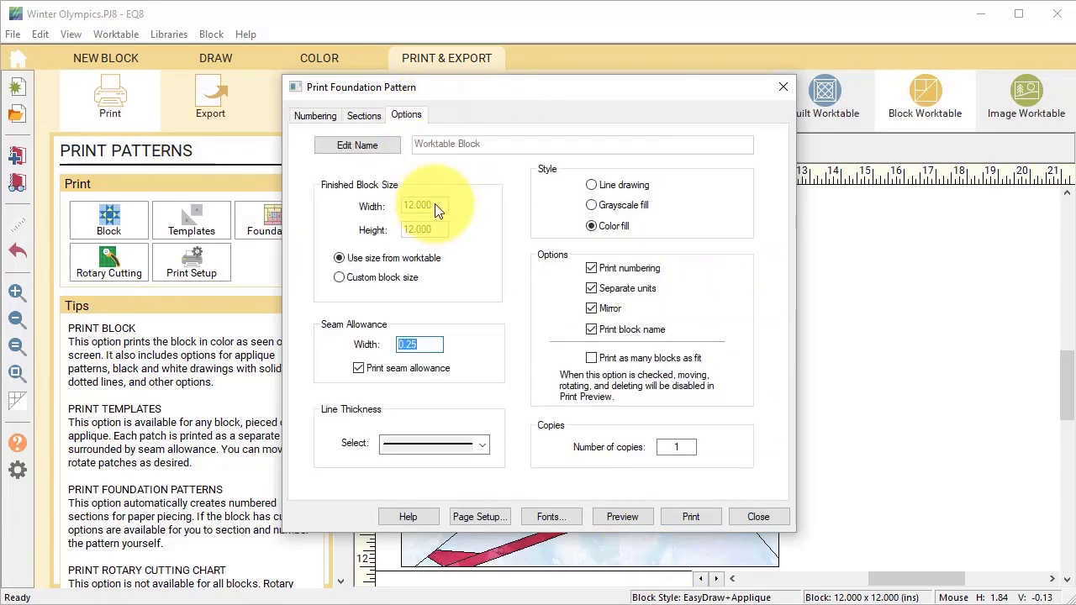
pyautogui.click(342, 277)
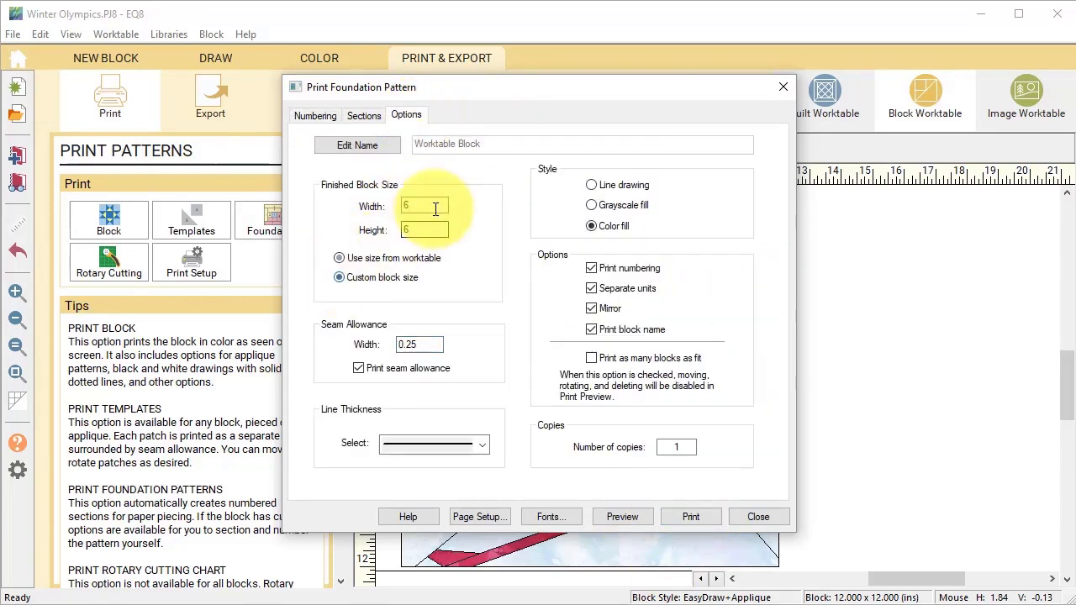
pyautogui.click(632, 517)
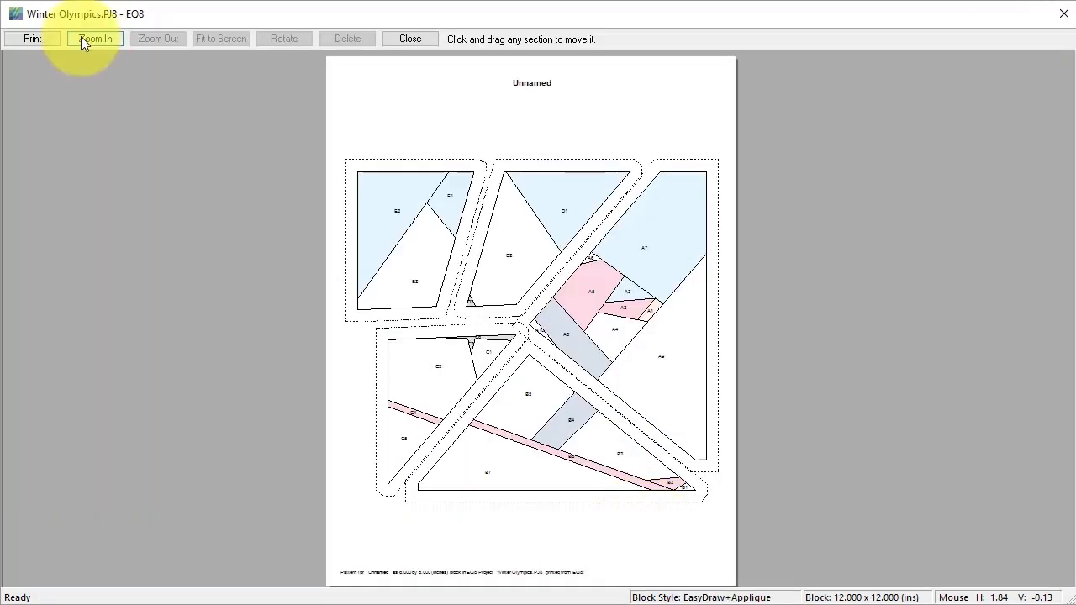
# Step: Spread the foundation sections apart on the preview page, and exit the preview and print setup without printing
pyautogui.moveTo(424, 227); pyautogui.dragTo(411, 156)
pyautogui.moveTo(511, 218); pyautogui.dragTo(510, 155)
pyautogui.moveTo(628, 295); pyautogui.dragTo(636, 244)
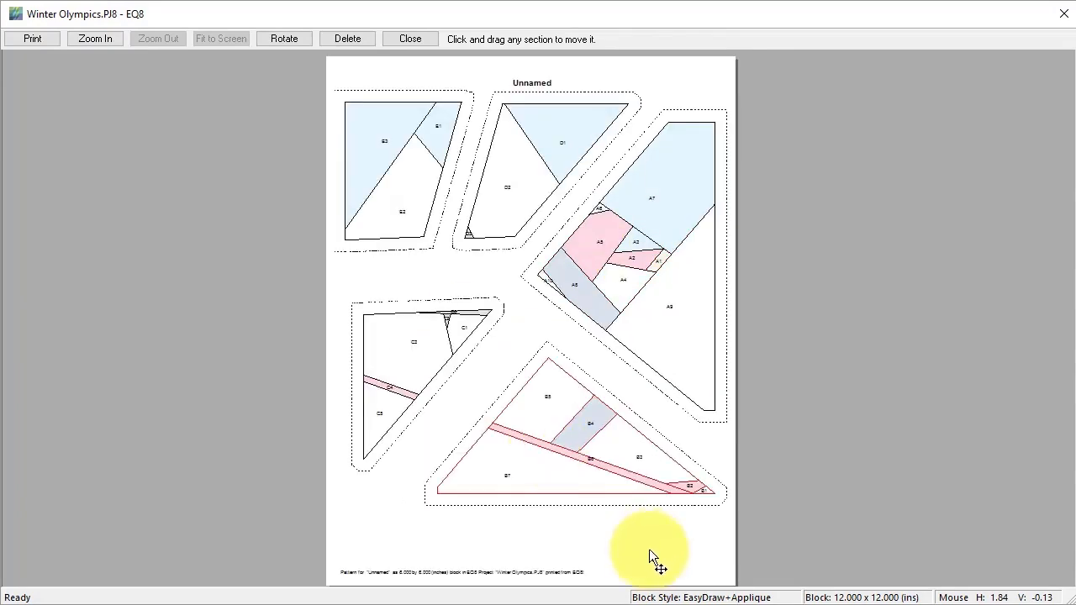
pyautogui.click(421, 38)
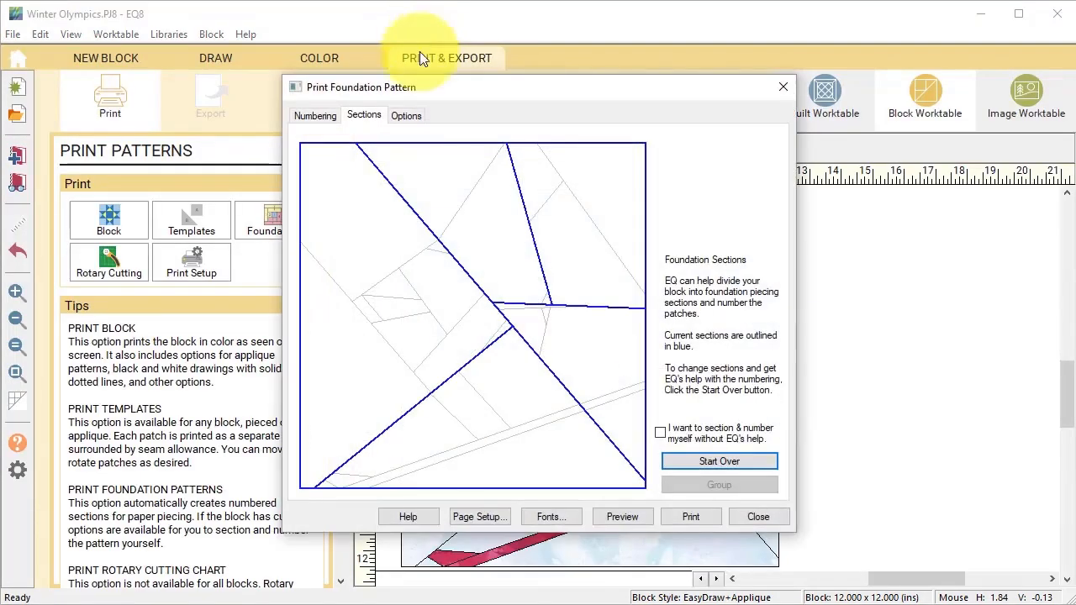
pyautogui.click(759, 519)
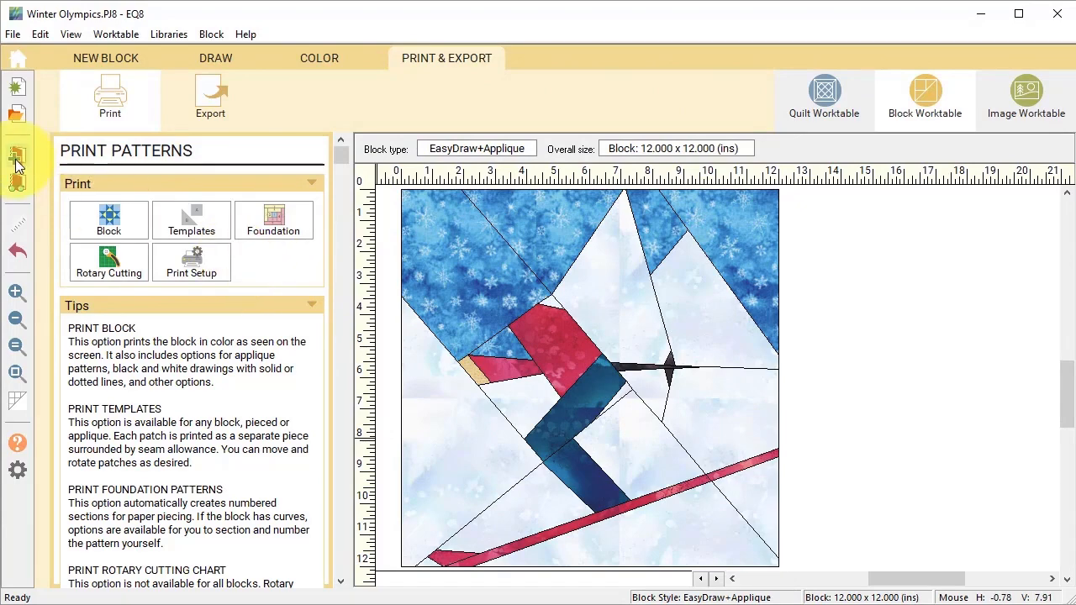
# Step: Draw an applique circle about 1.5 inches across over the skier's head and fill it with the tan textured fabric
pyautogui.click(216, 61)
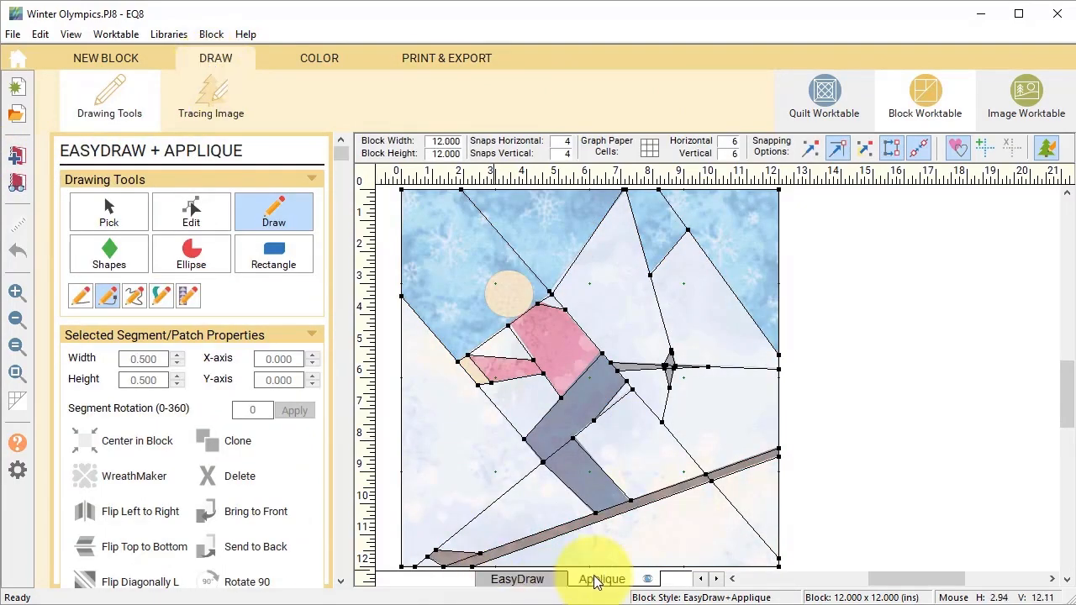
pyautogui.click(98, 251)
pyautogui.click(80, 315)
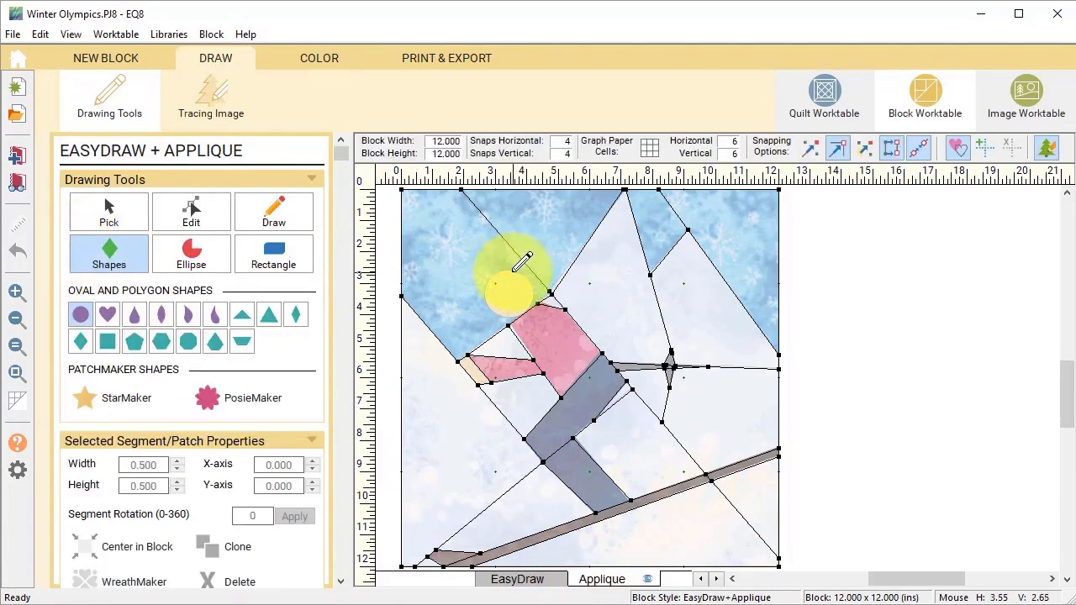
pyautogui.moveTo(514, 271); pyautogui.dragTo(509, 316)
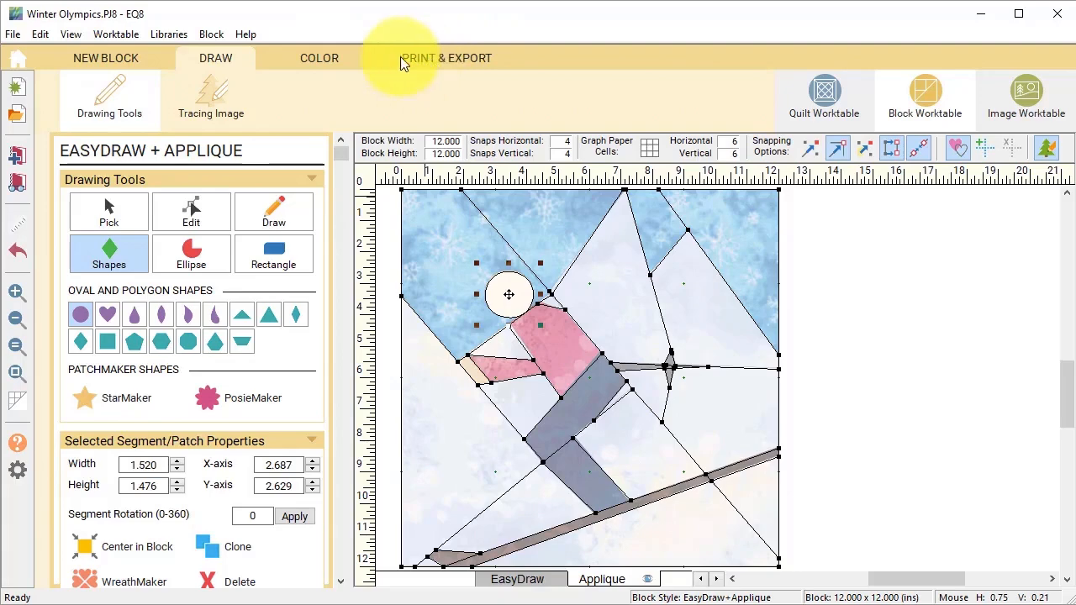
pyautogui.click(321, 54)
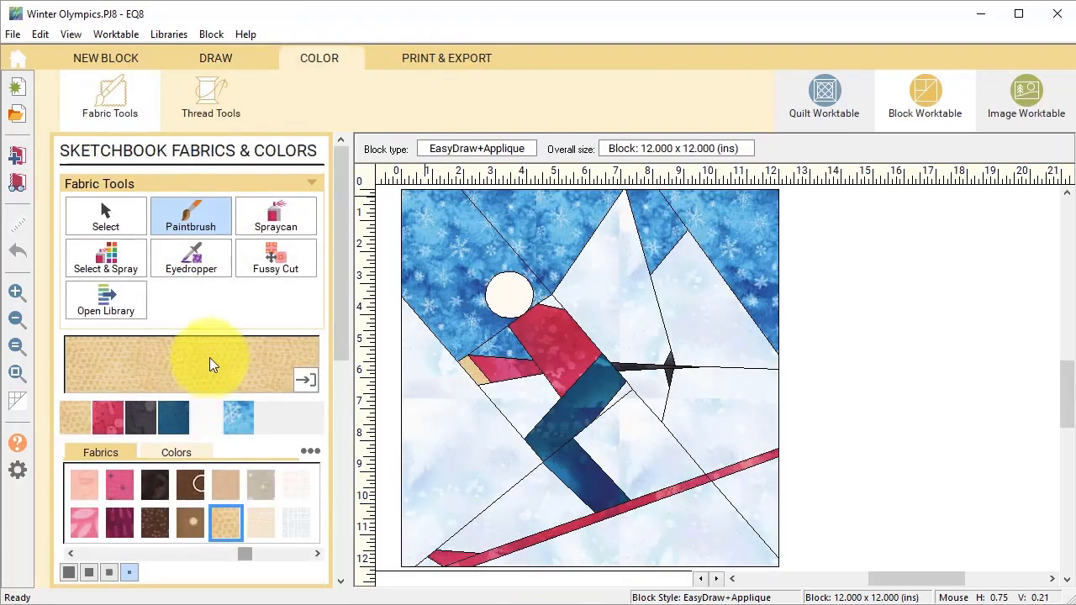
pyautogui.click(508, 294)
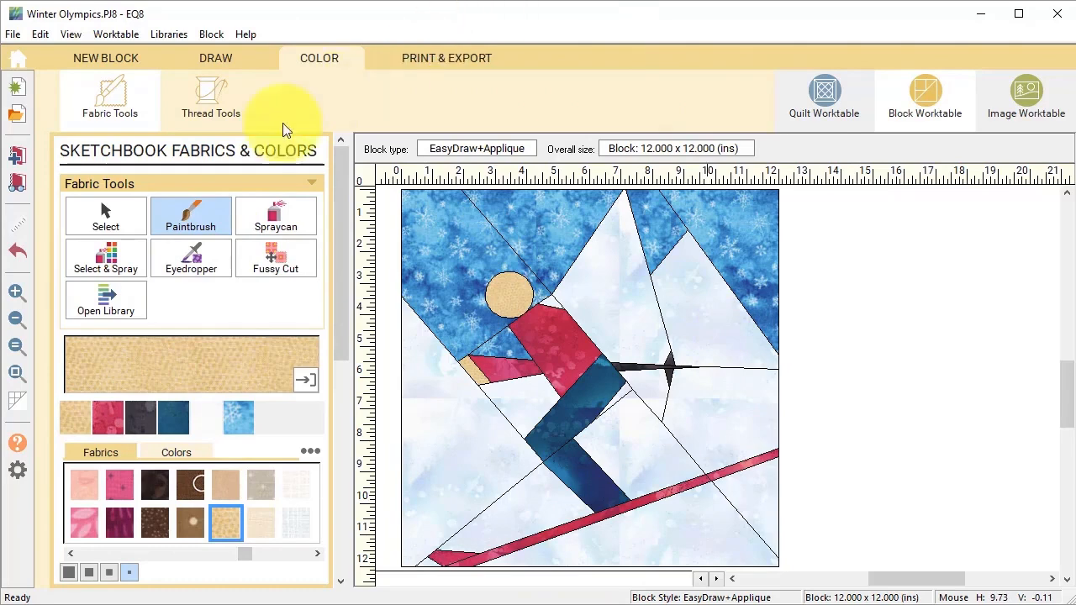